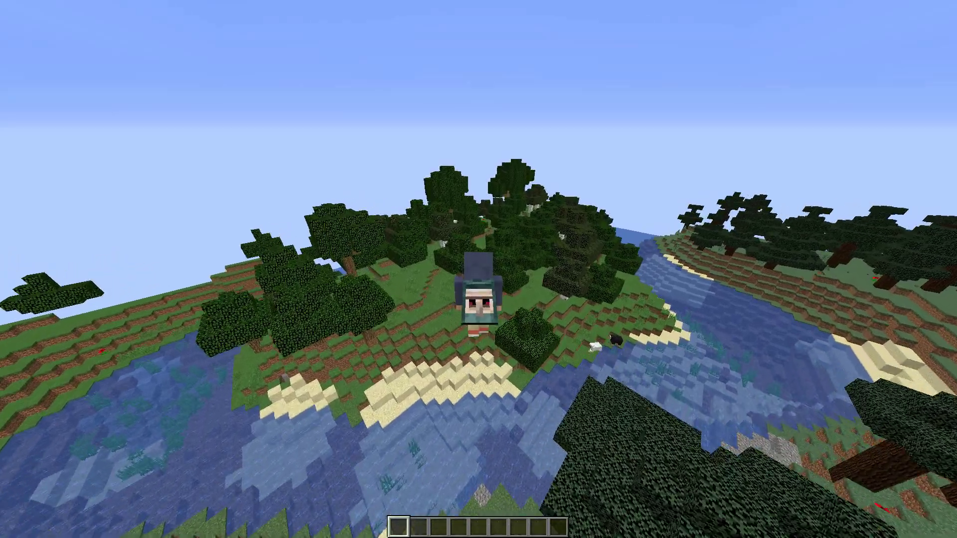
Reload the world's data packs and return the camera to first-person view.
key(slash)
text(reload)
key(Return)
key(F5)
key(F5)
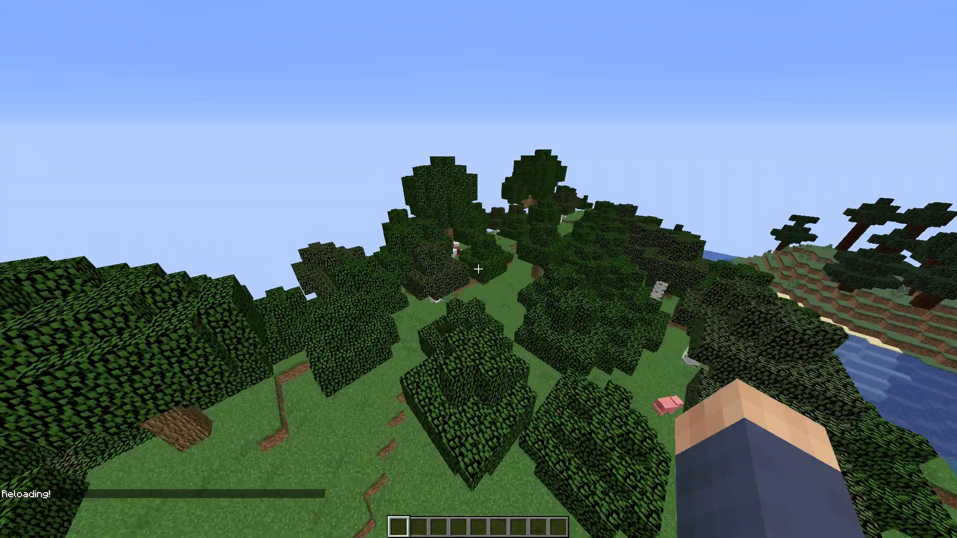
key(w)
key(F5)
key(F5)
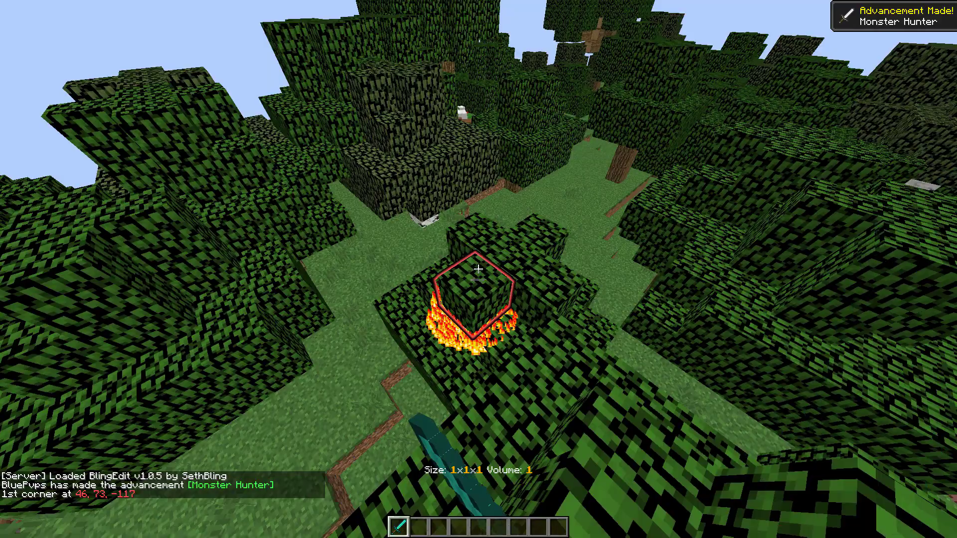
Set the second BlingEdit corner on the same leaf block as the first and list the installed plugins.
right_click(479, 269)
key(t)
click(224, 495)
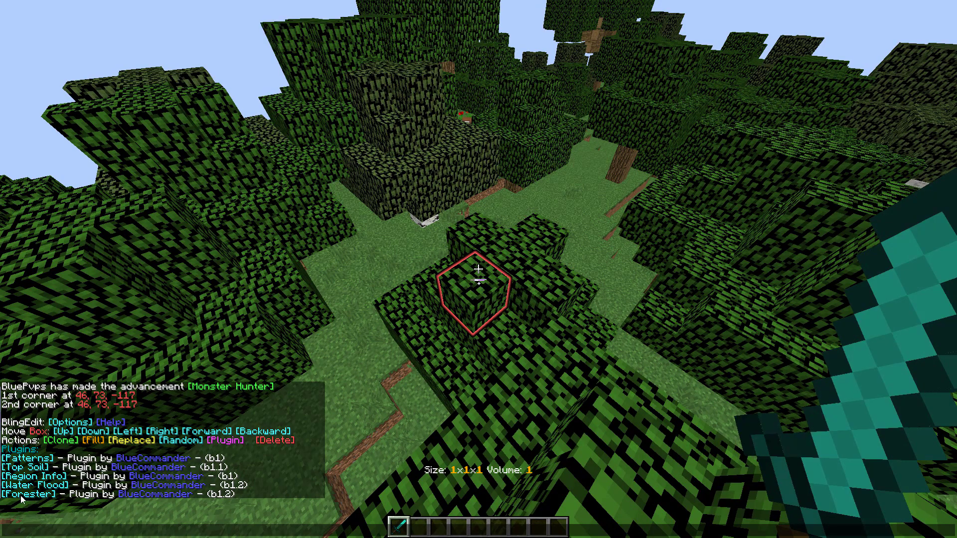
key(Escape)
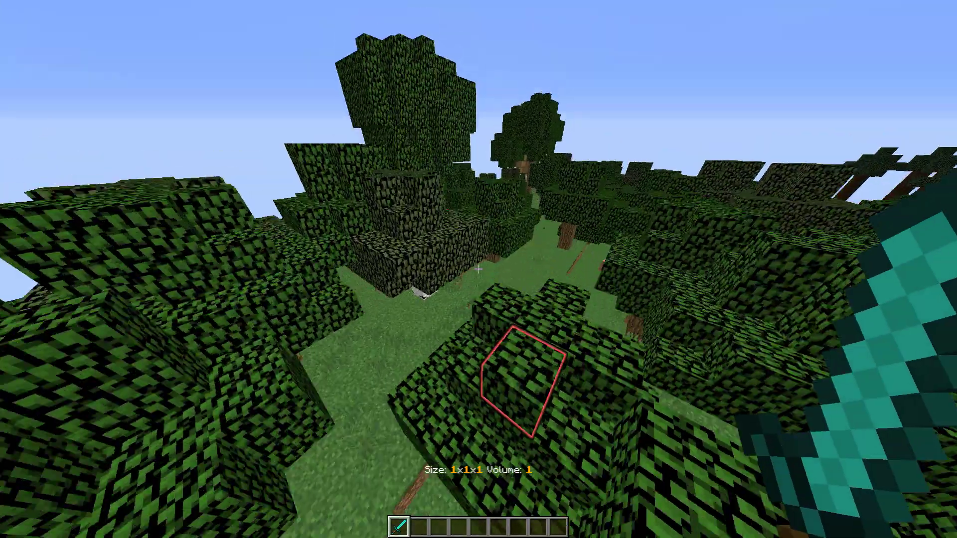
key(2)
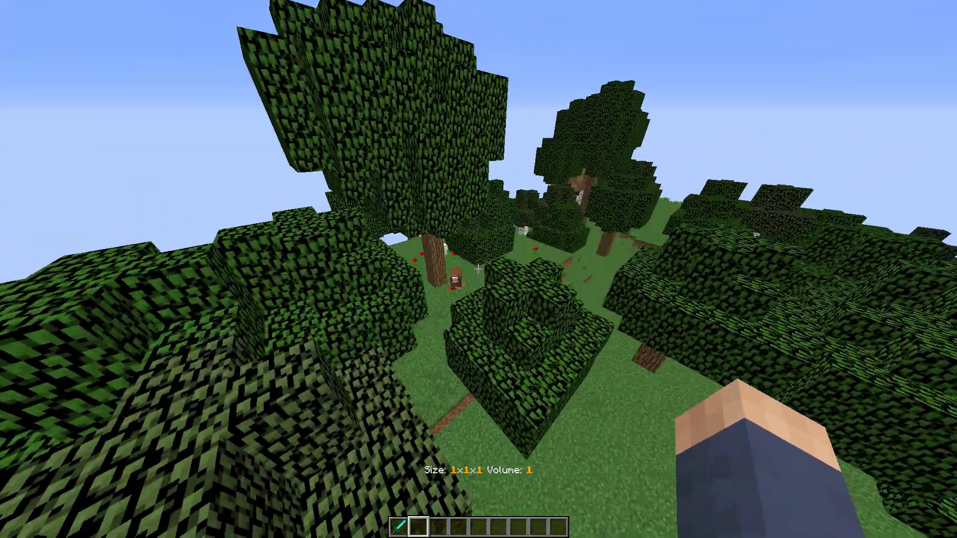
key(1)
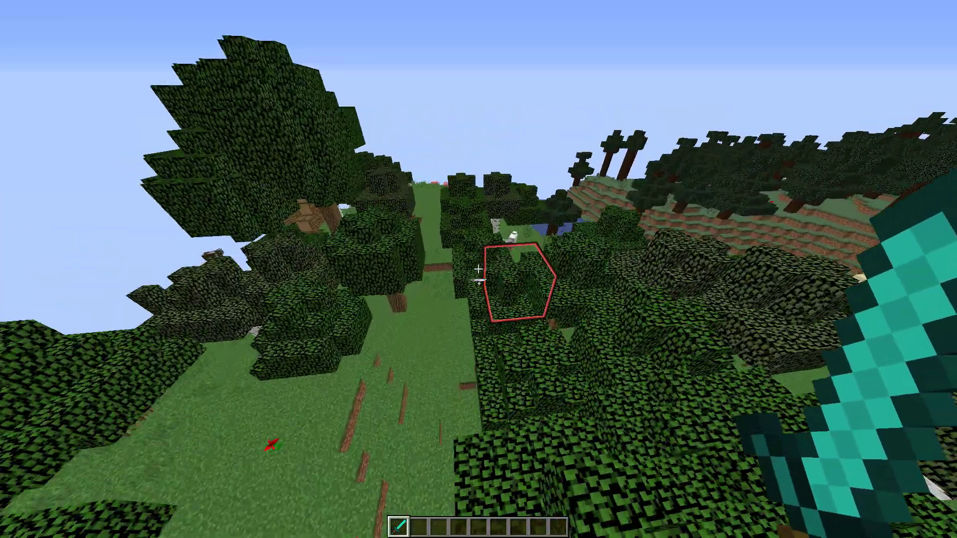
click(479, 269)
key(t)
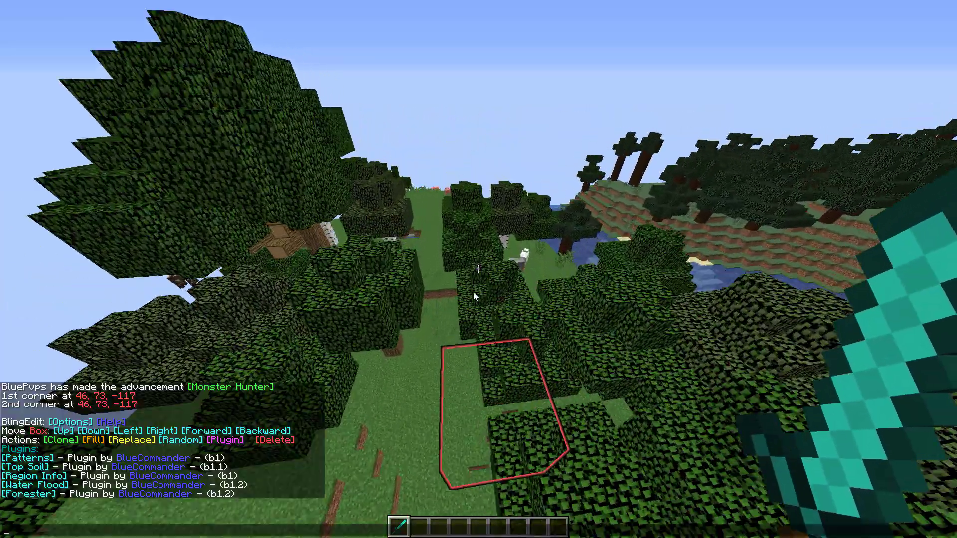
key(Escape)
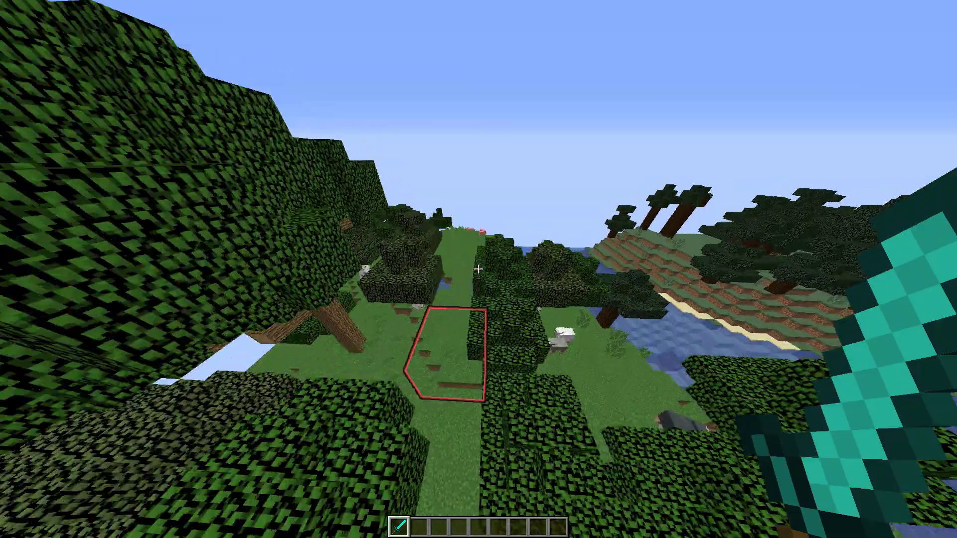
key(Escape)
click(438, 229)
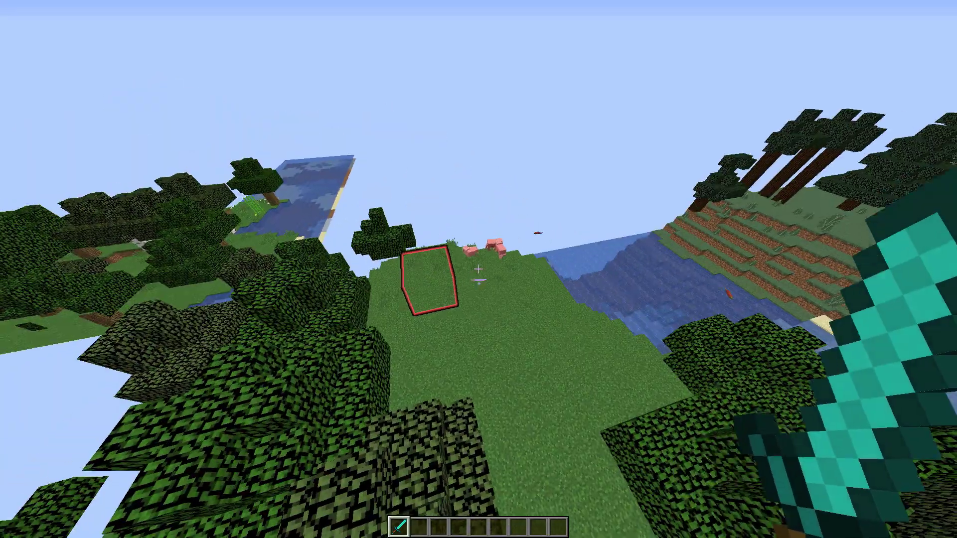
Select a region of about 21x17x17 blocks, from a Raycast Cursor corner on the grass to a Floating Cursor corner above the trees.
key(q)
click(479, 269)
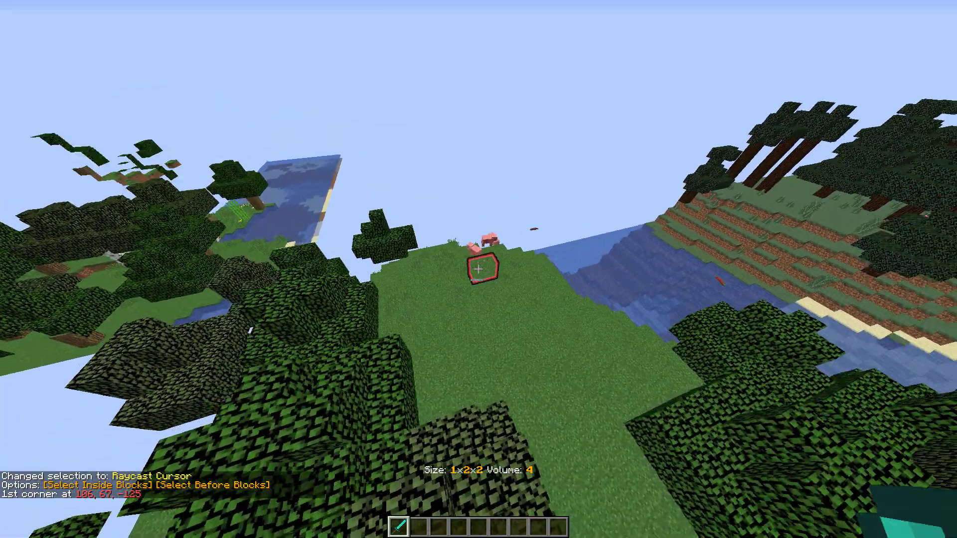
key(q)
key(s)
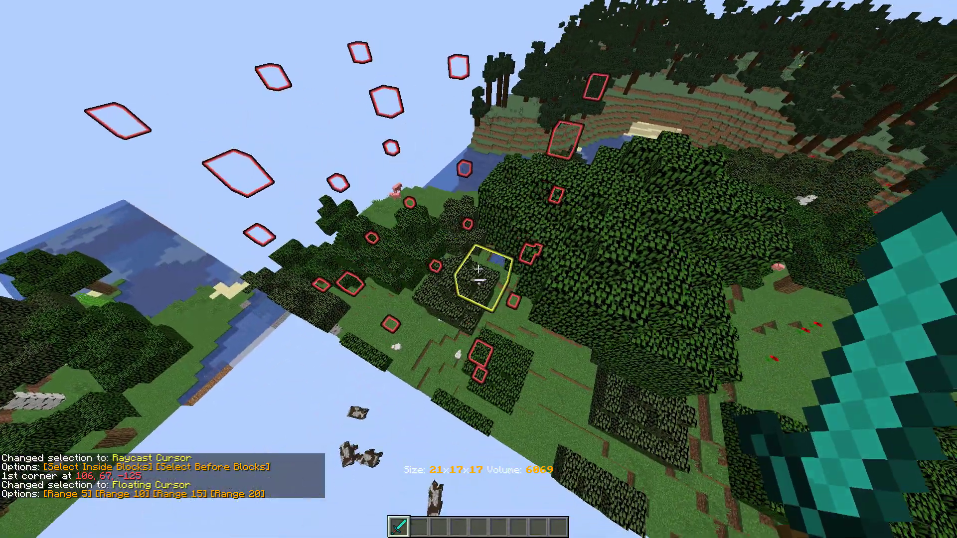
click(479, 270)
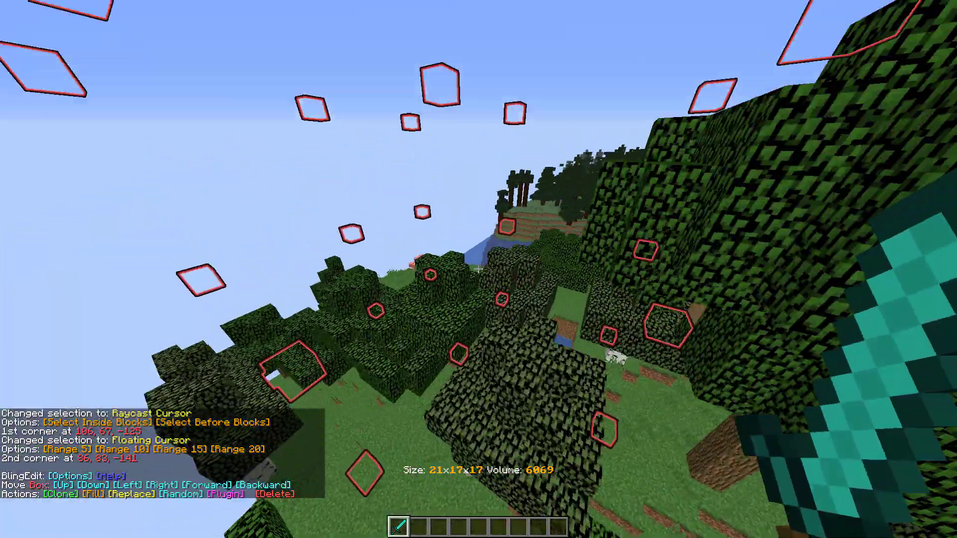
Run the Region Info plugin on the selected region to count its minecraft:birch_log blocks.
key(t)
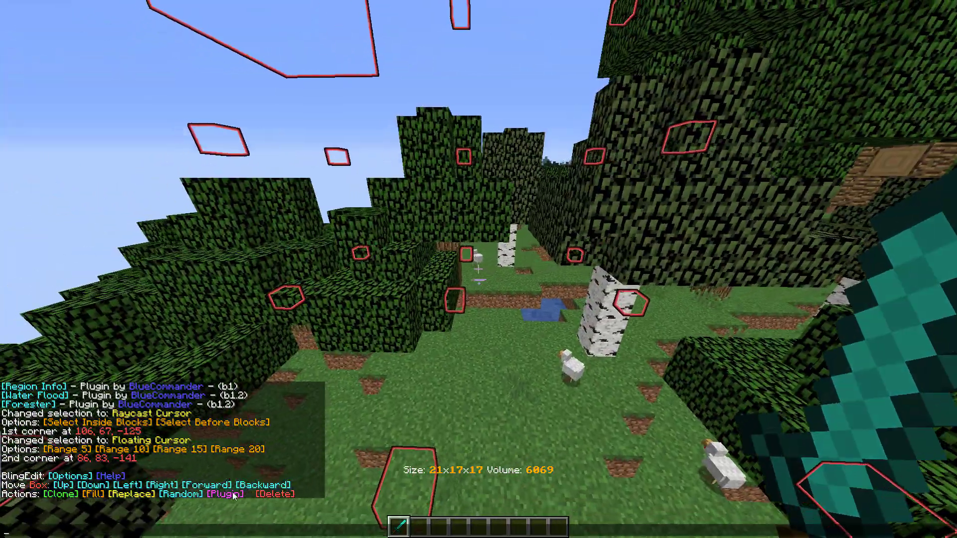
click(225, 494)
click(53, 478)
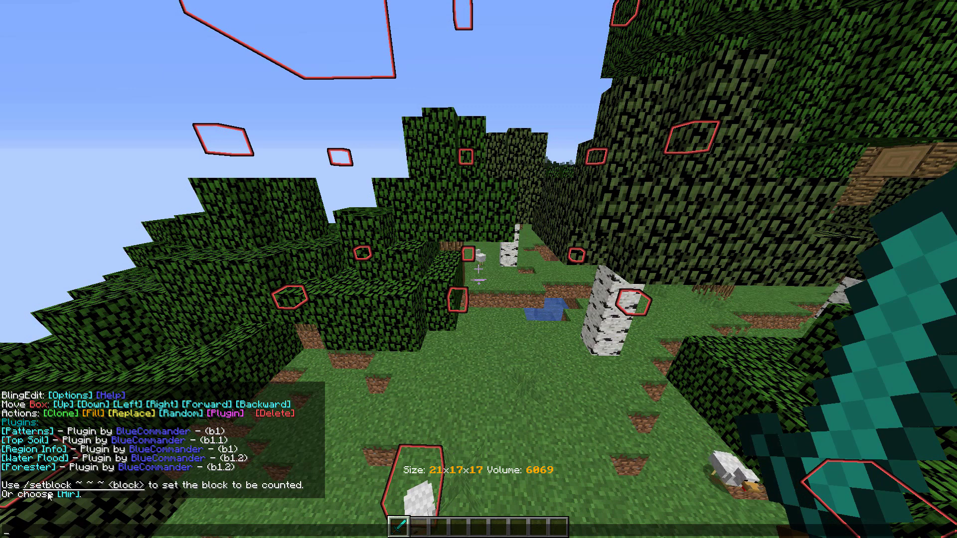
click(128, 487)
click(220, 493)
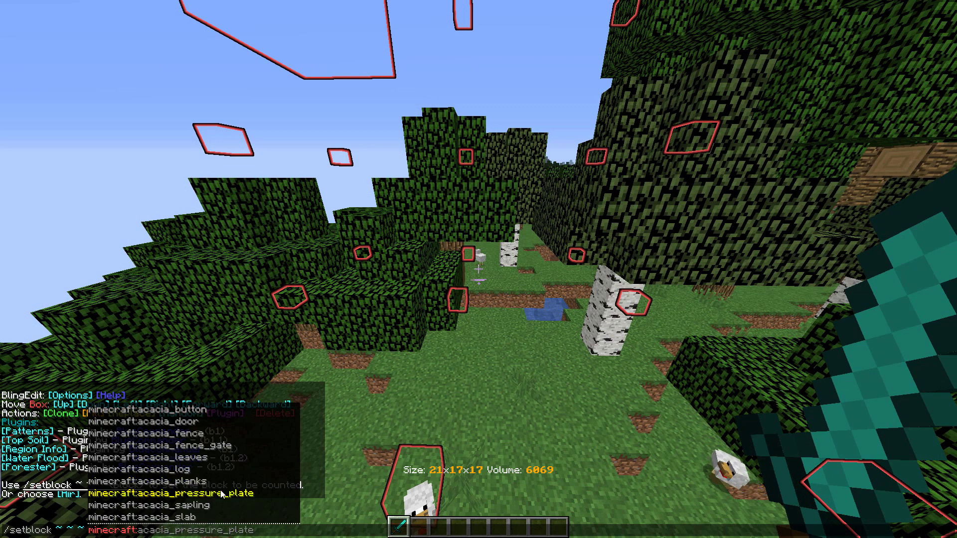
text(birch_log)
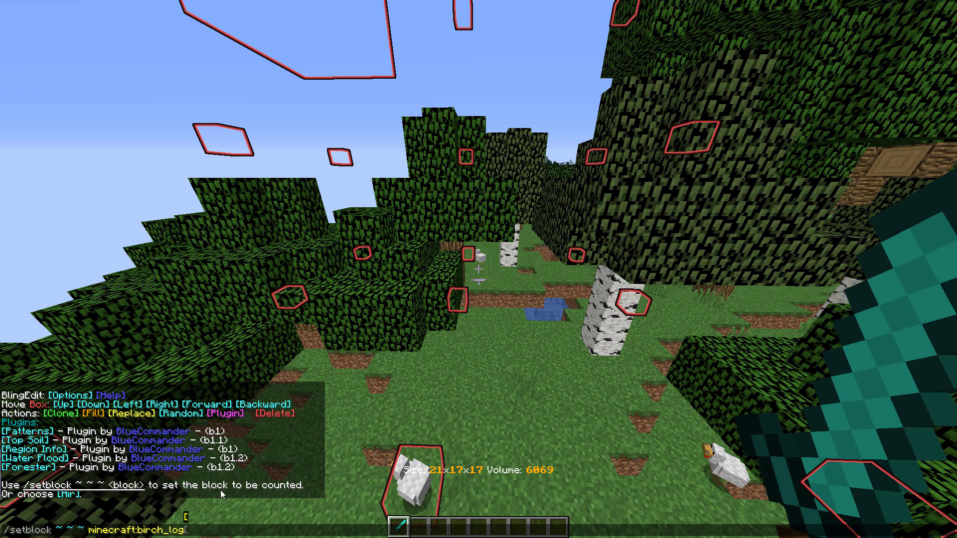
key(Return)
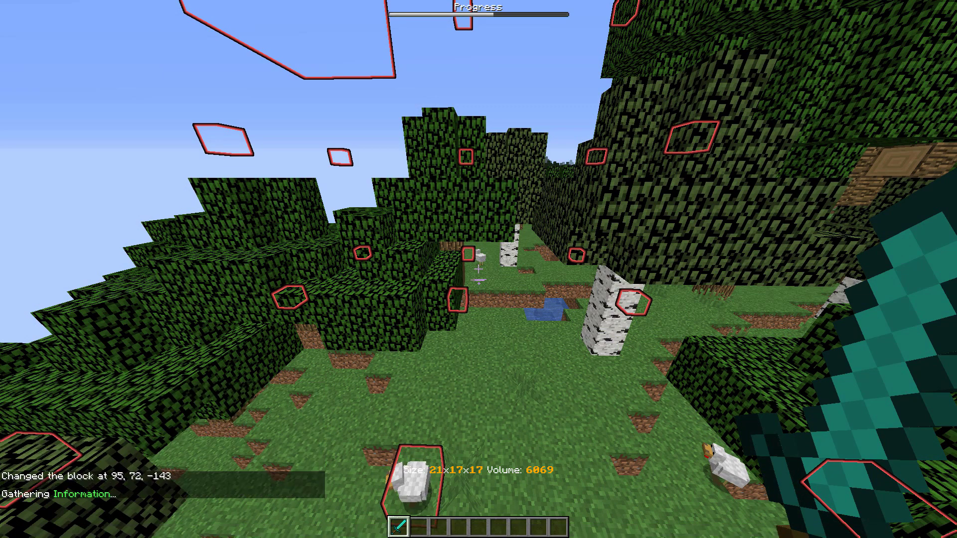
key(t)
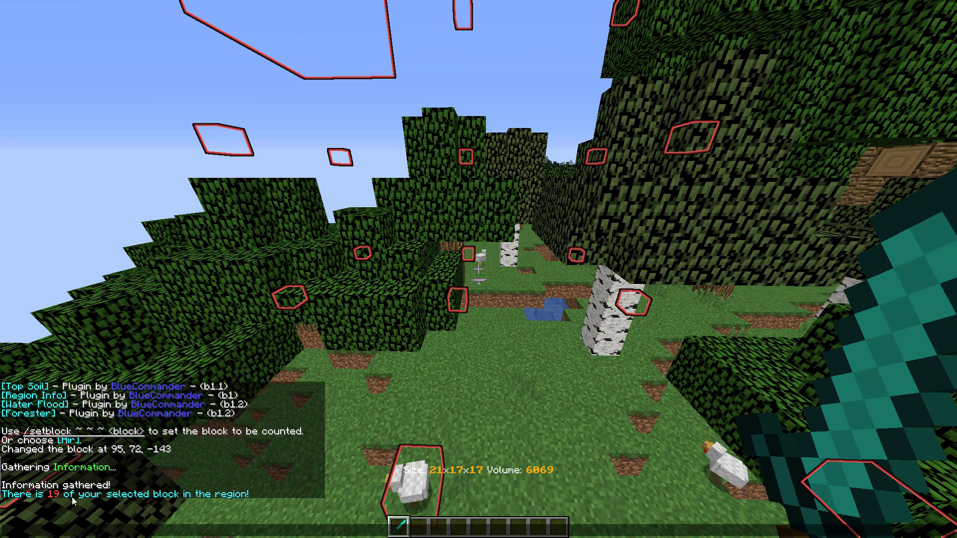
key(Escape)
Run Region Info again on the same region, counting air blocks.
key(t)
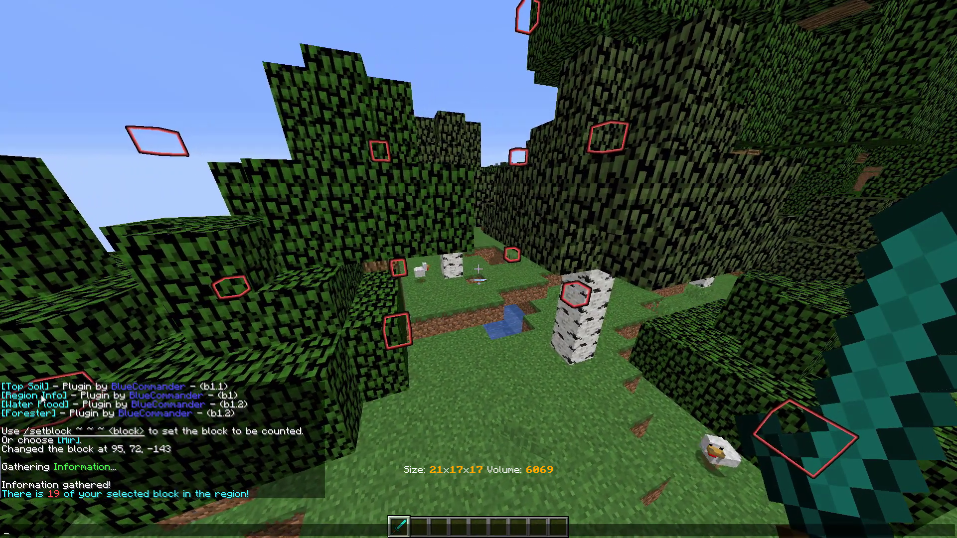
click(56, 396)
click(69, 494)
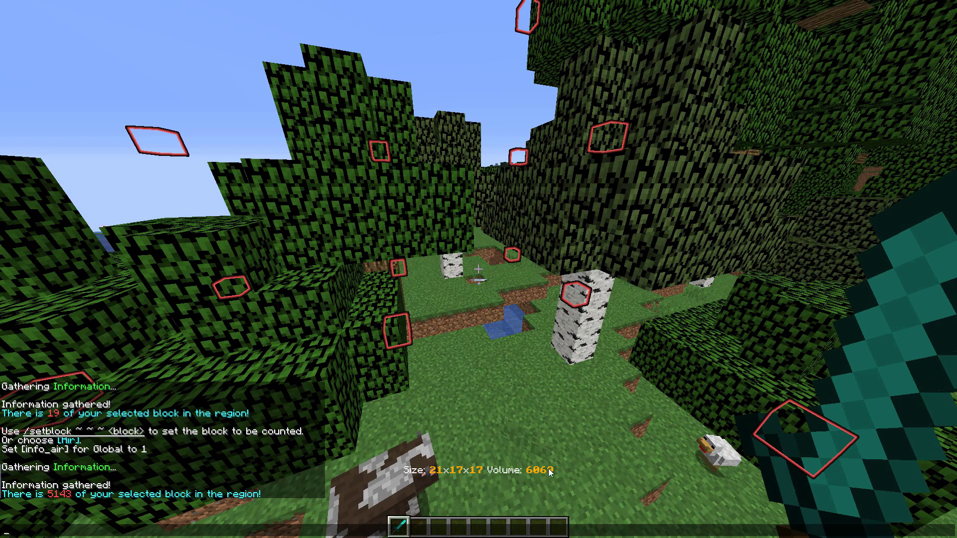
key(Escape)
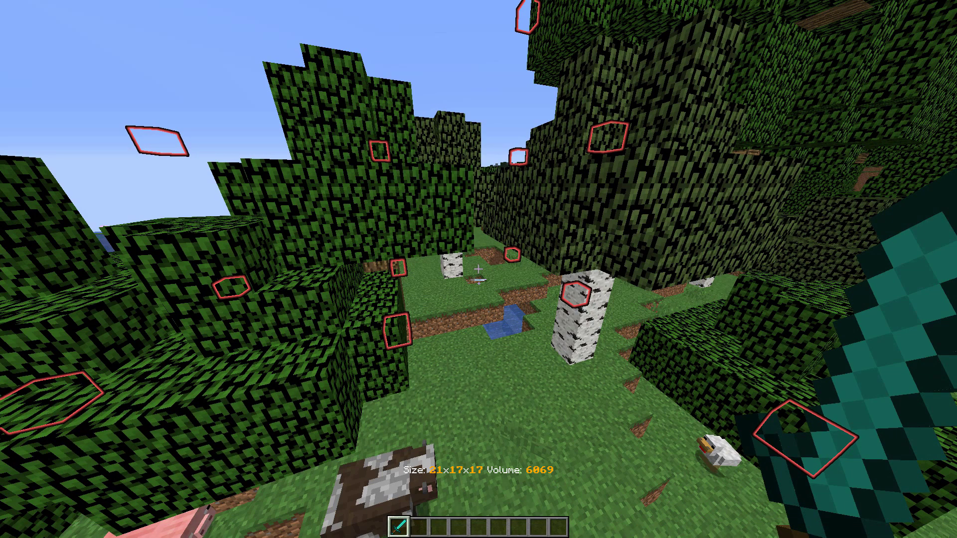
key(t)
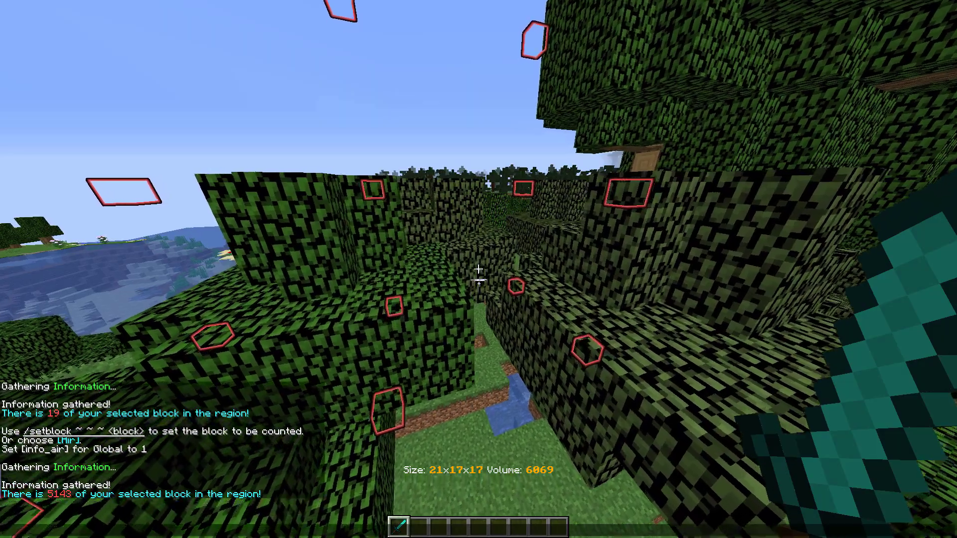
key(Escape)
scroll(478, 269, down, 1)
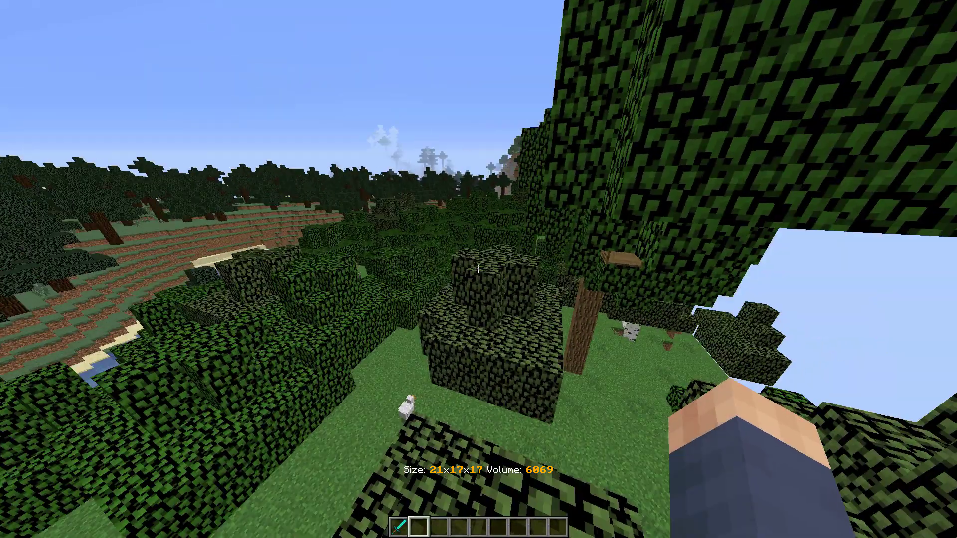
key(t)
scroll(326, 333, up, 2)
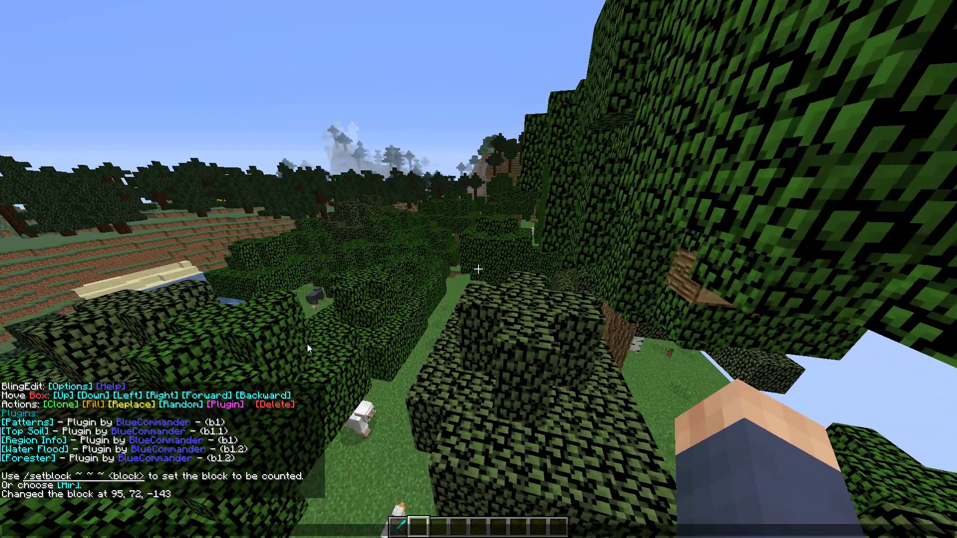
key(Escape)
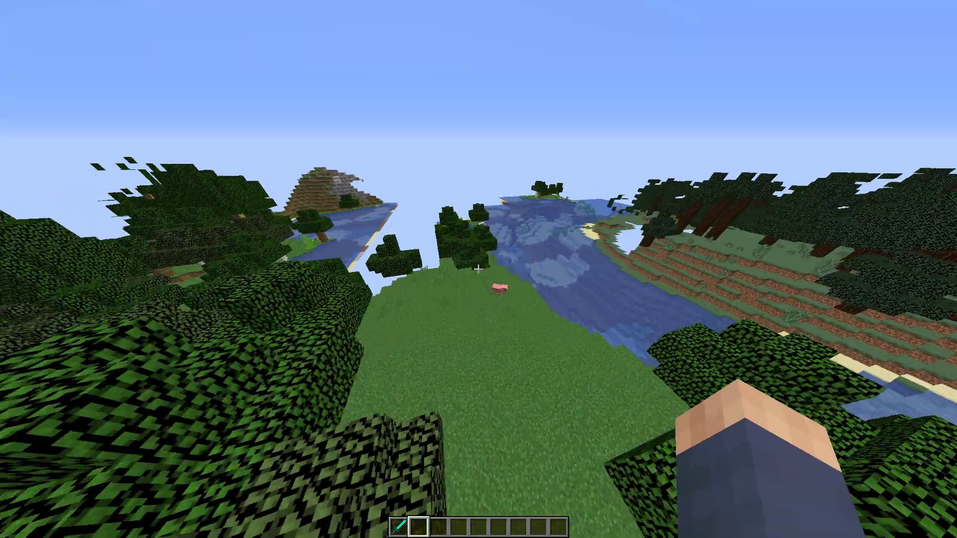
Select a region of about 4x7x3 blocks on the clearing, using the Raycast Cursor for the first corner and Floating Cursor for the second.
key(1)
key(shift)
key(f)
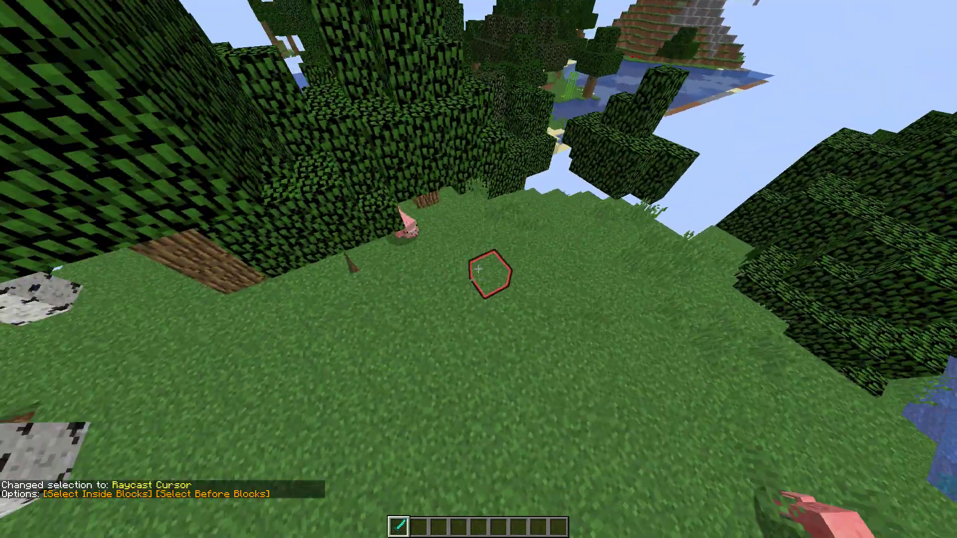
key(q)
key(space)
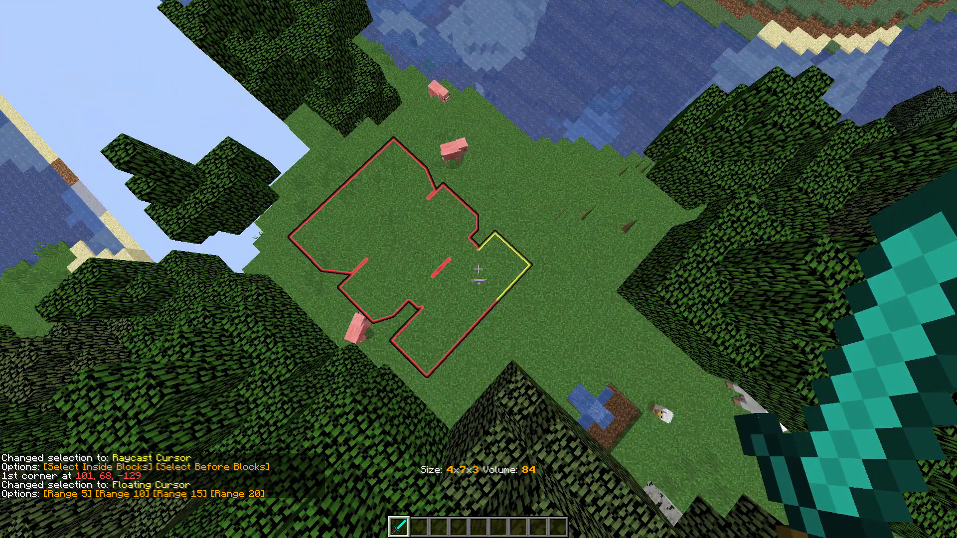
drag(479, 269, 478, 270)
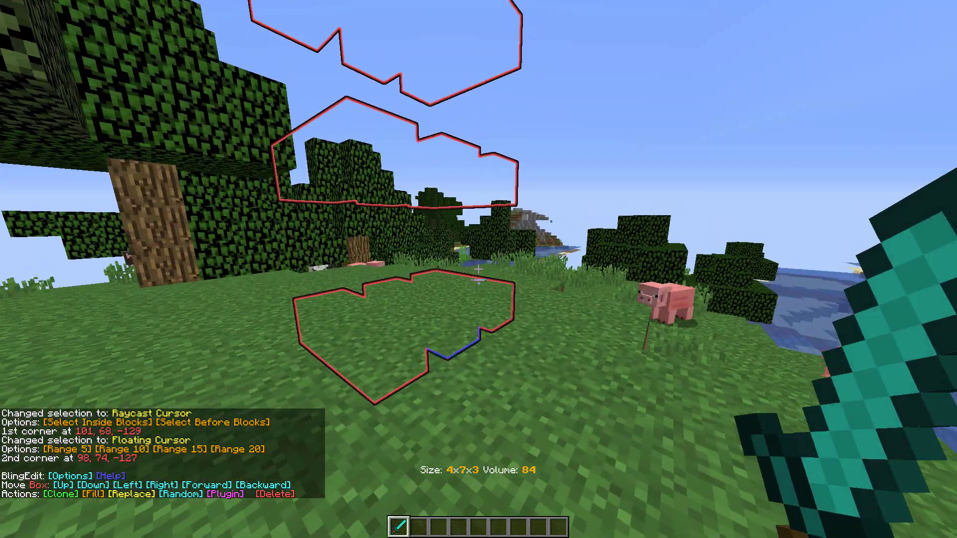
Open the Patterns plugin's settings for the selected region on the clearing.
key(t)
click(237, 494)
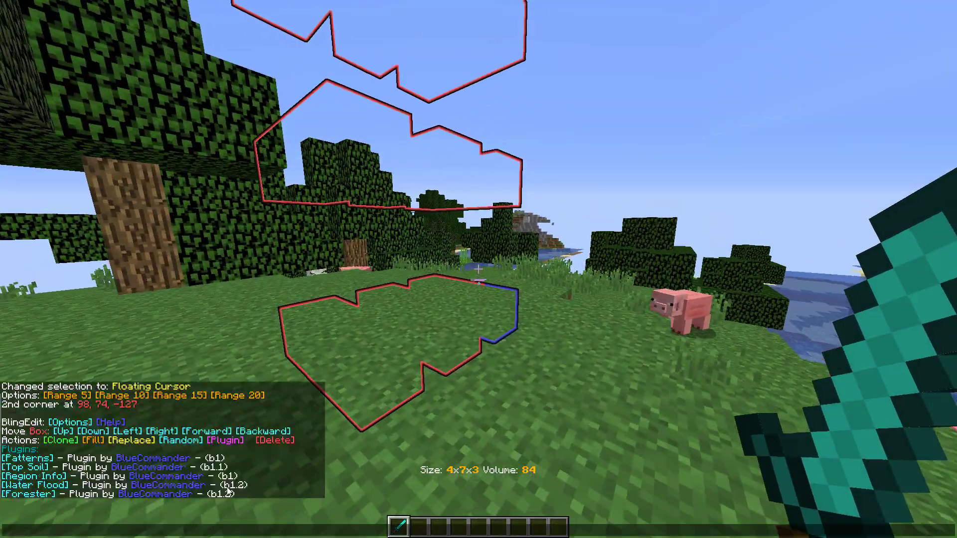
click(39, 460)
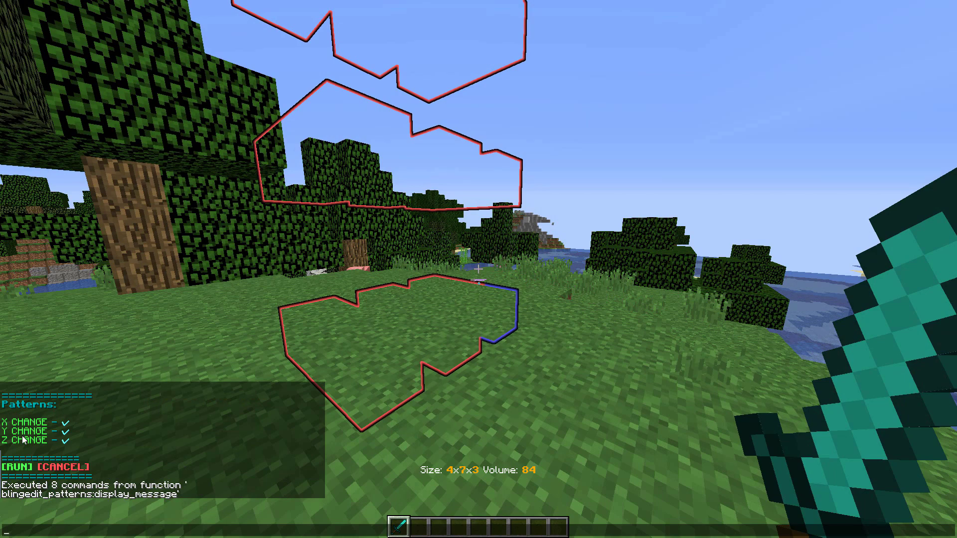
Switch the pattern's X, Y and Z change options off and back on.
click(66, 441)
click(65, 423)
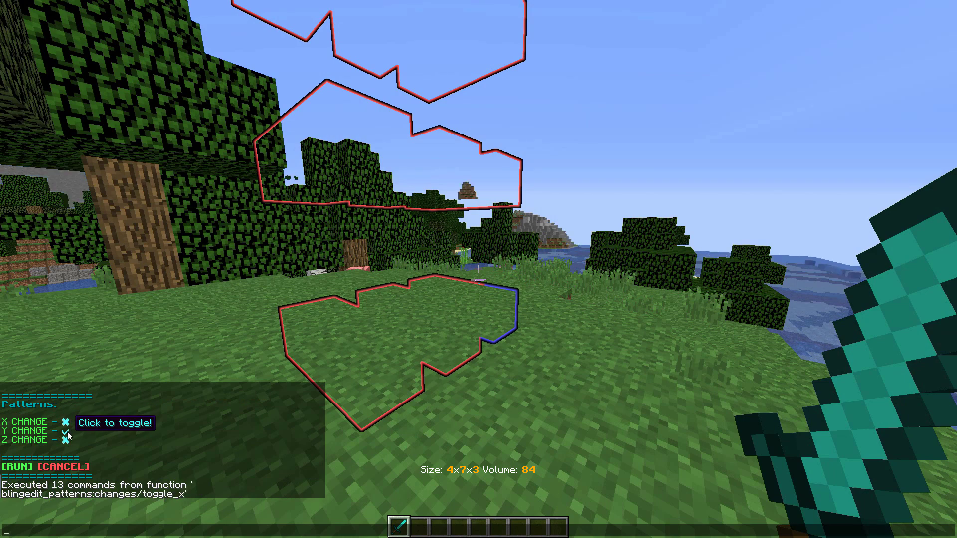
click(66, 432)
click(67, 432)
click(70, 425)
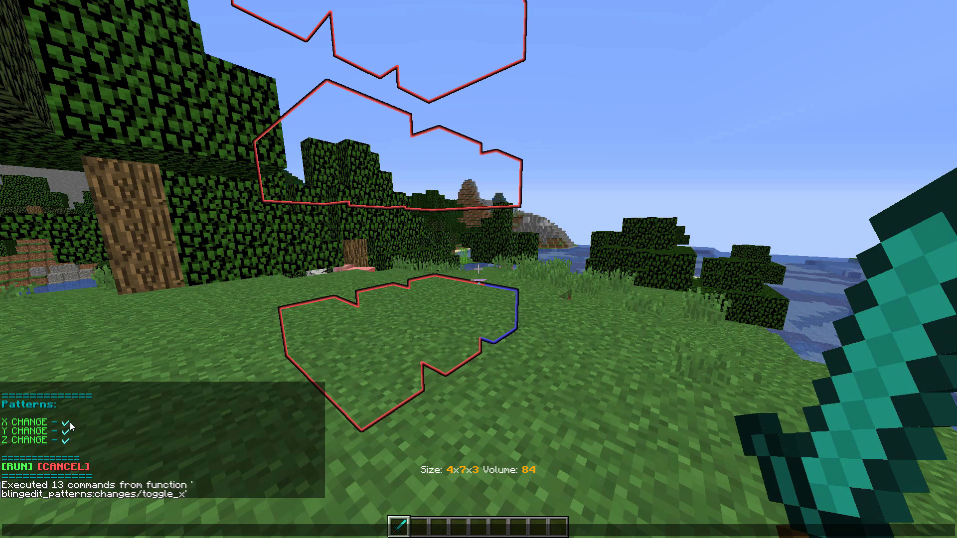
Start the pattern operation with X, Y and Z change enabled and choose minecraft:stone as the first block.
click(20, 468)
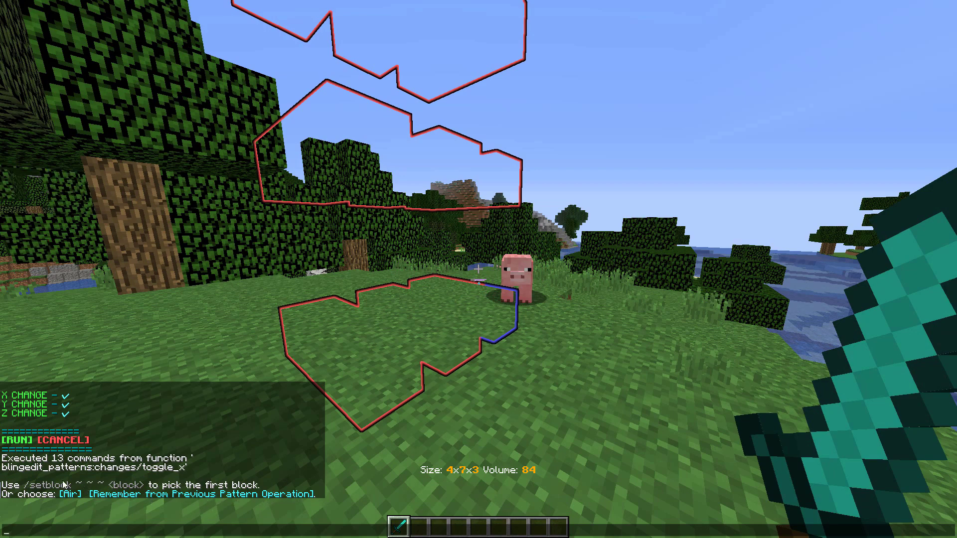
click(76, 485)
text(stone)
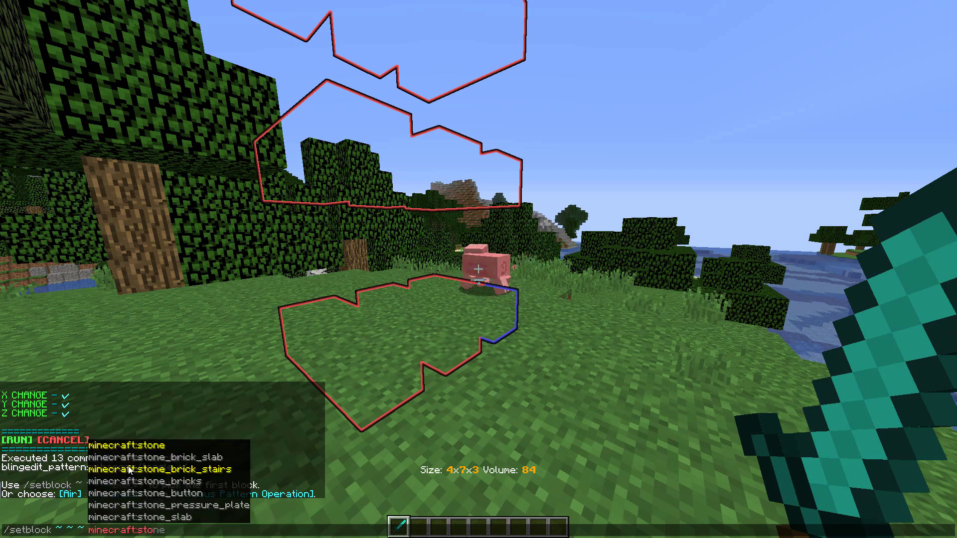
key(Return)
key(t)
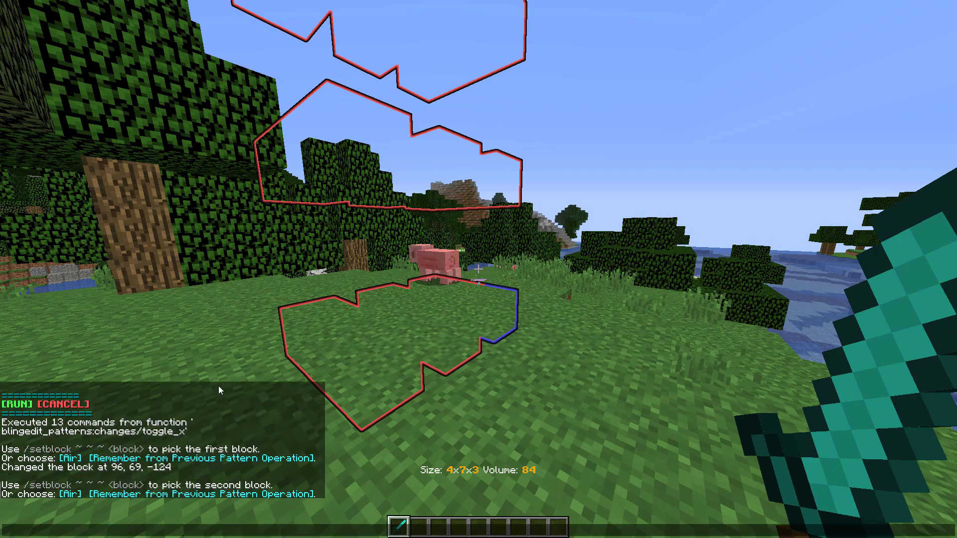
Choose bricks as the second block and generate the stone-and-brick pattern in the selected region.
click(76, 485)
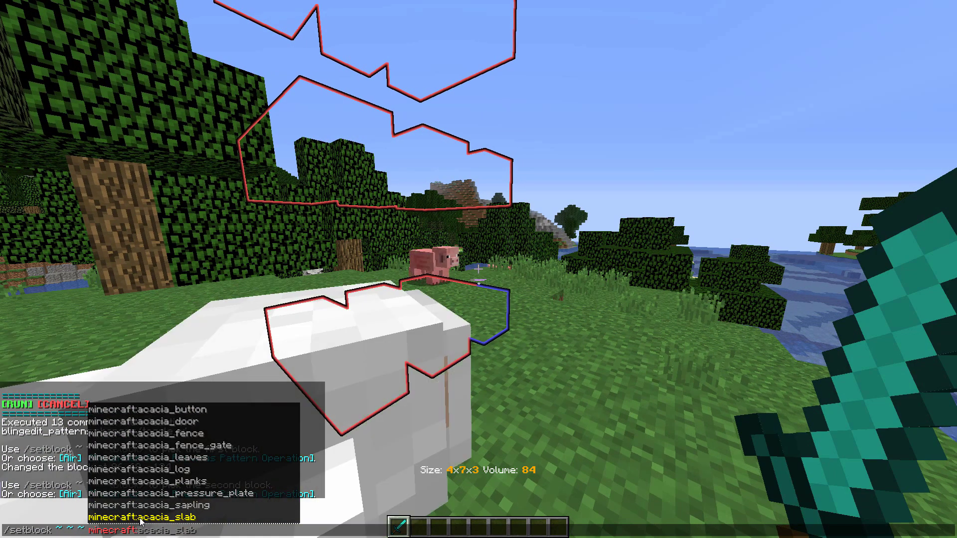
text(bri)
click(140, 517)
key(Return)
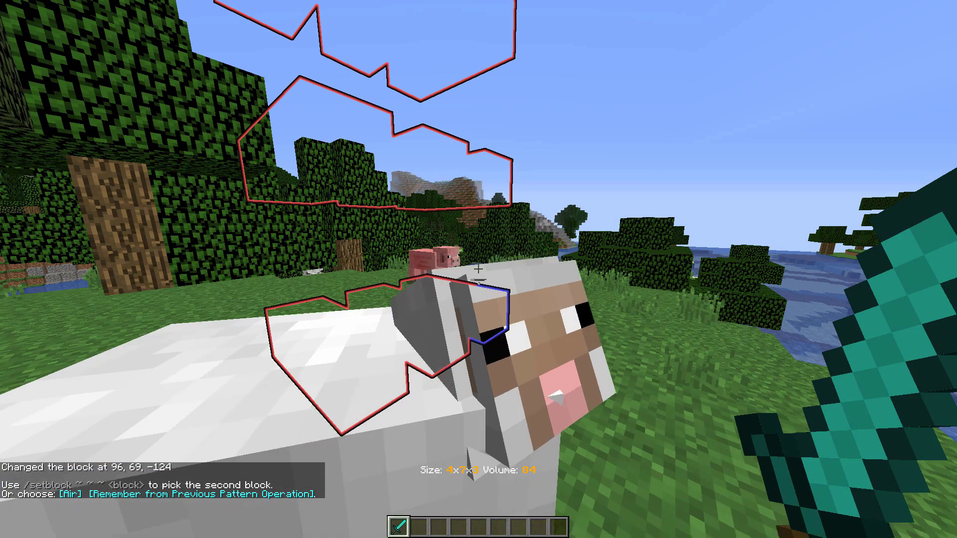
Examine the generated stone-and-brick structure from several sides and review the X, Y and Z change settings in the chat.
key(a)
key(t)
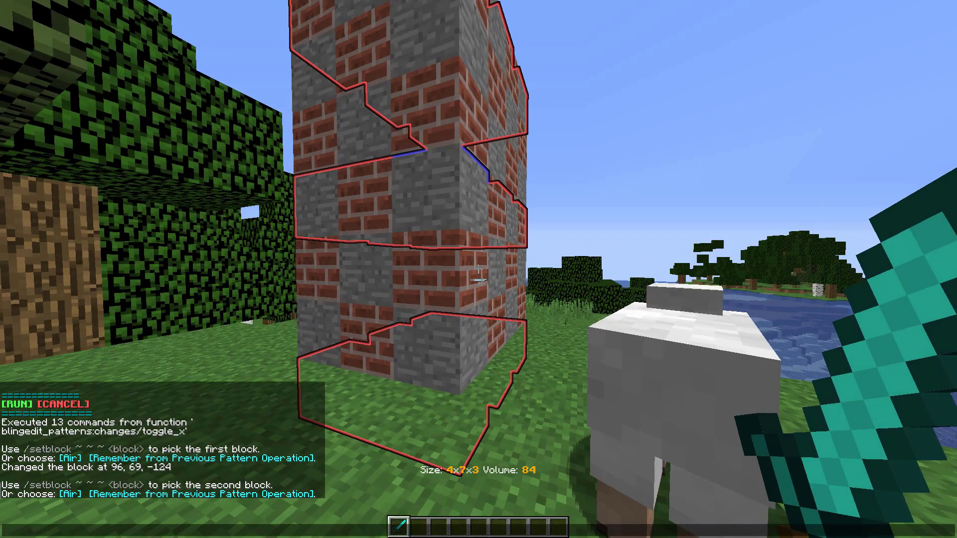
key(Escape)
key(d)
scroll(479, 269, down, 1)
key(t)
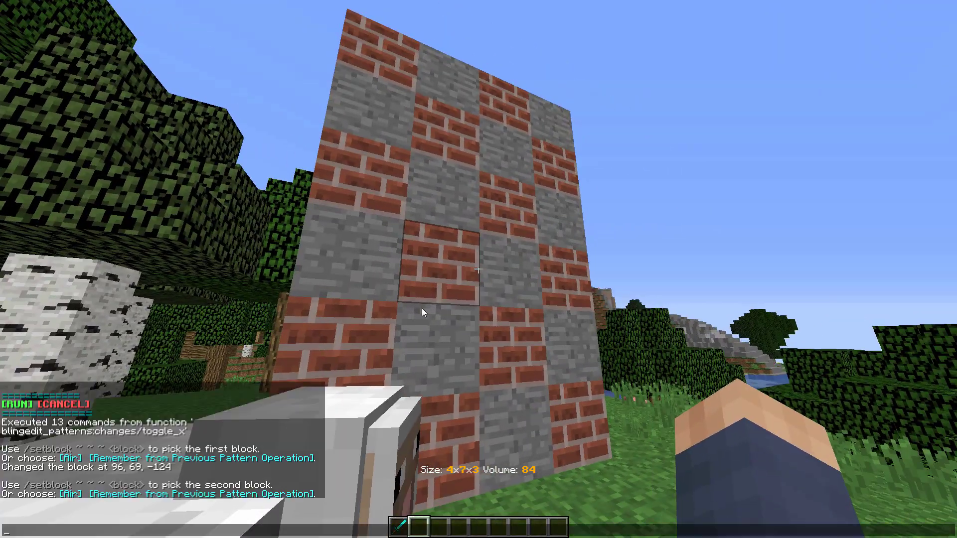
scroll(14, 444, up, 1)
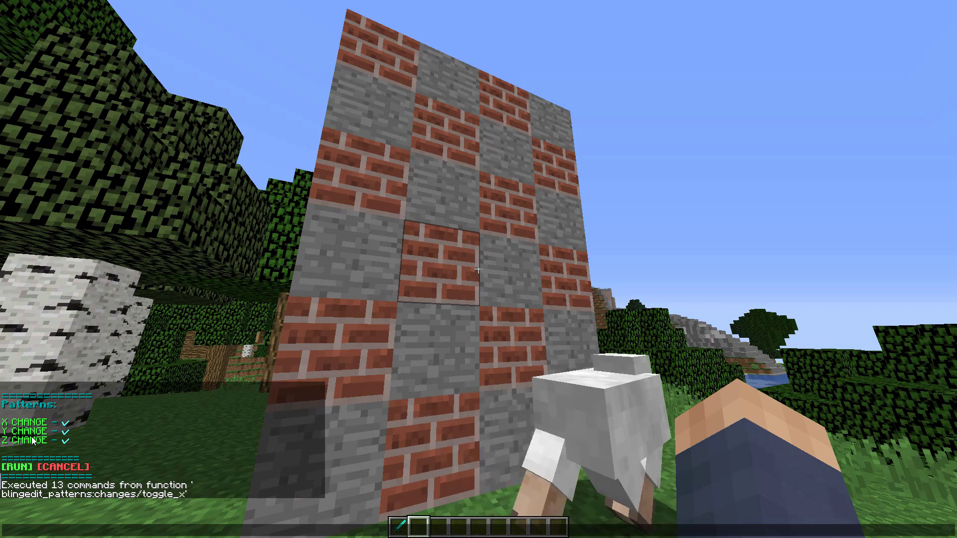
Compare the pattern's alternation along each axis with the debug overlay shown, copying a brick block from the structure into the hotbar.
key(Escape)
key(w)
key(F3)
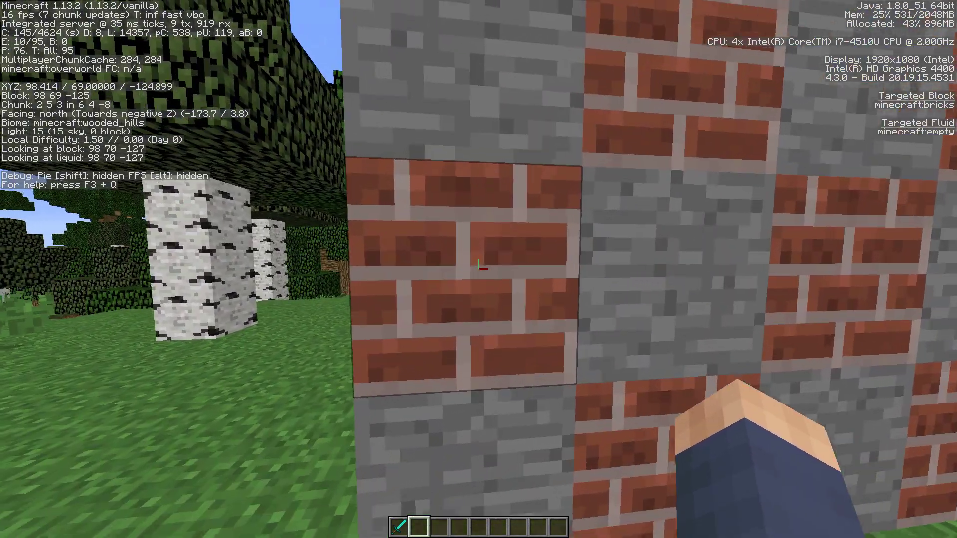
key(a)
middle_click(478, 270)
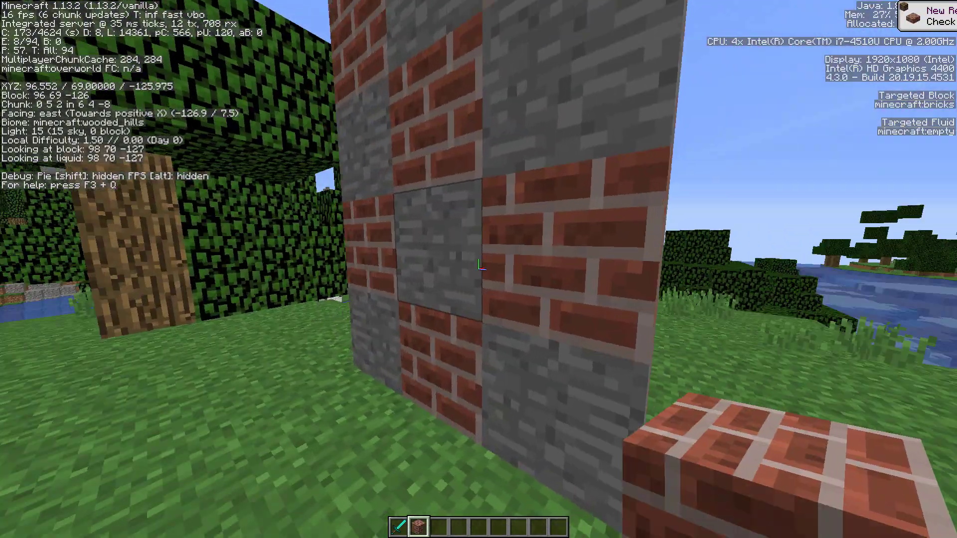
key(w)
key(d)
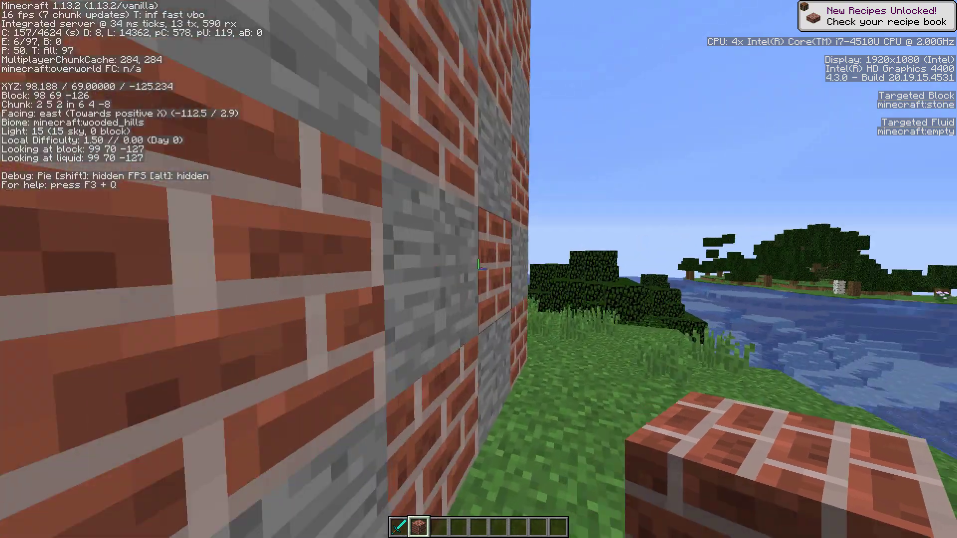
key(s)
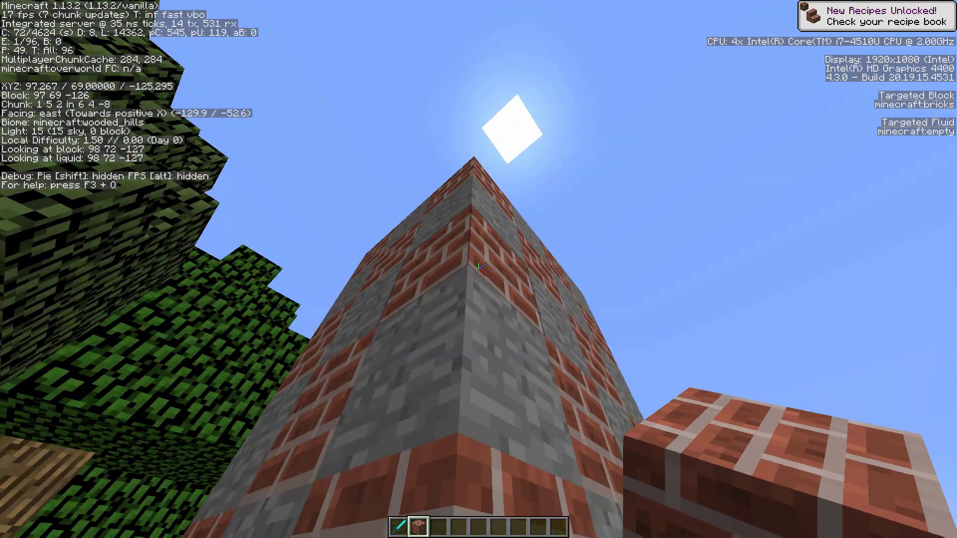
key(F3)
Select a 9x8x8 region beside the stone-and-brick structure, using the Raycast Cursor for the first corner and Floating Cursor for the second.
key(s)
key(1)
key(d)
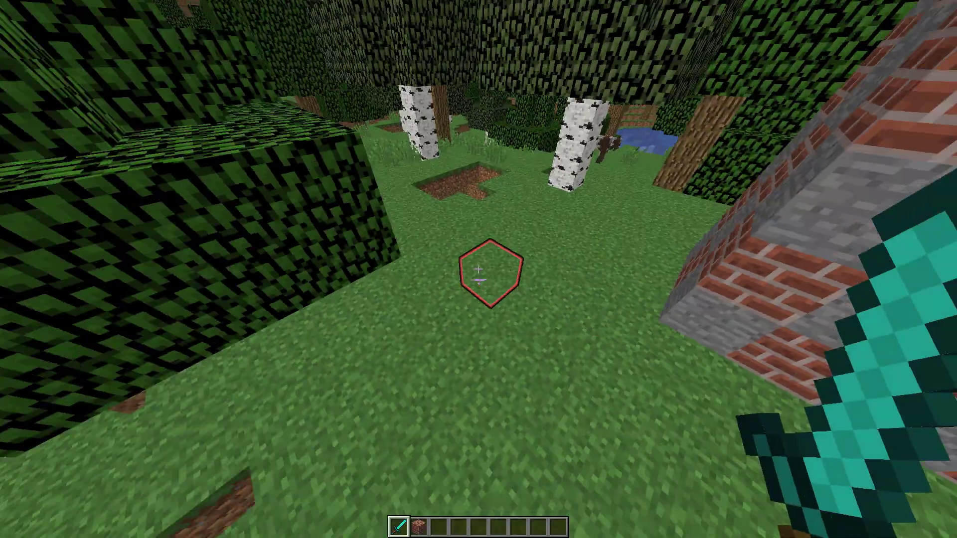
key(s)
click(478, 269)
right_click(478, 269)
click(479, 270)
key(space)
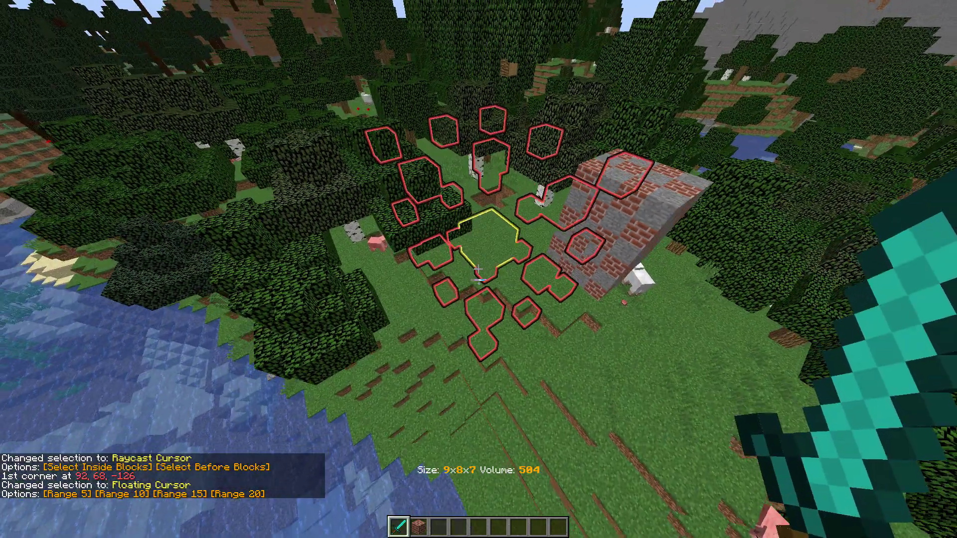
click(479, 269)
Run Patterns on the selected region with X change off, using Air as the first block and bricks as the second.
key(t)
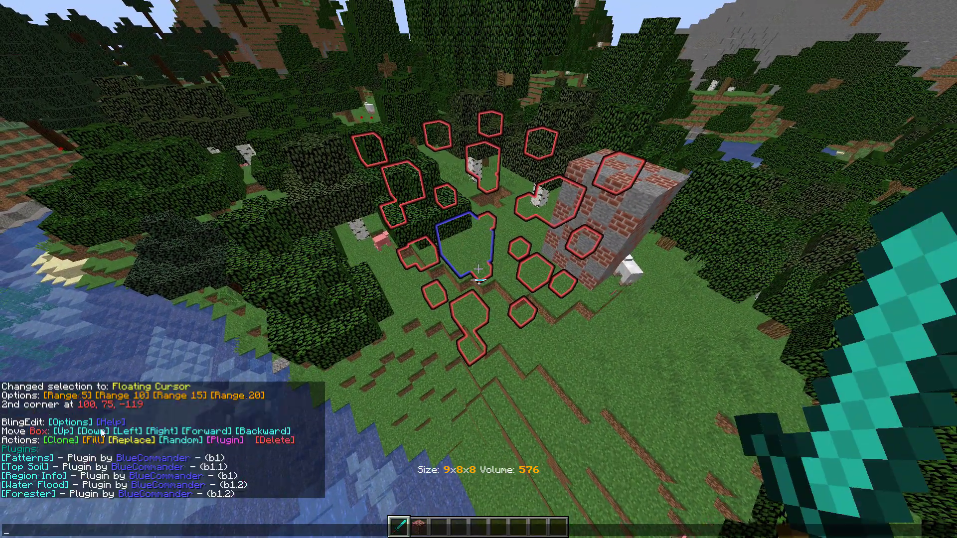
click(38, 459)
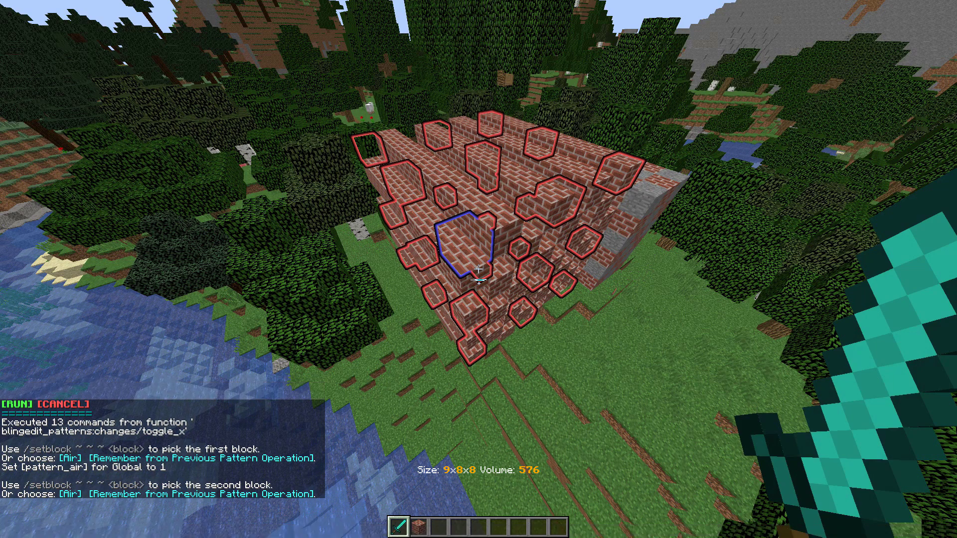
Fly around the air-and-brick pattern with the debug overlay shown and examine how its rows run along the X axis.
key(shift)
key(2)
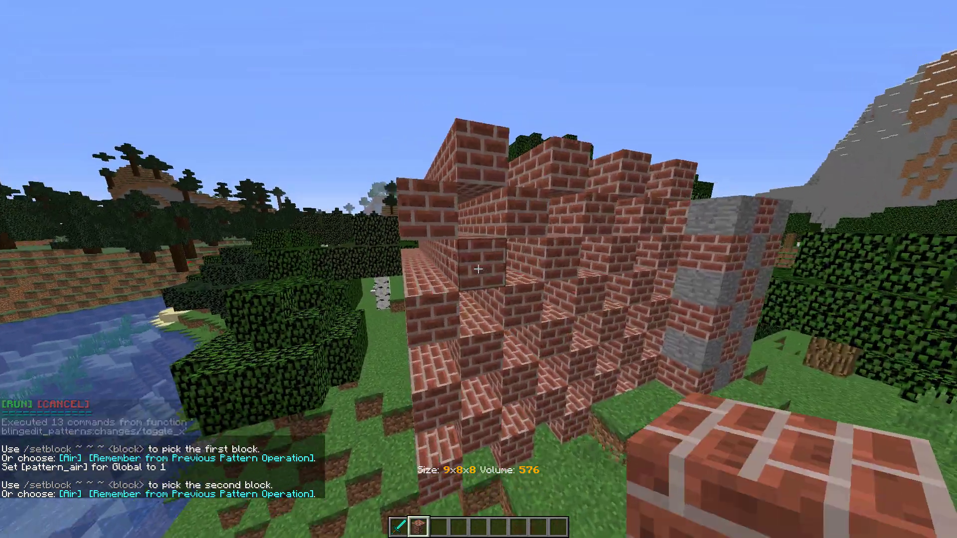
key(F3)
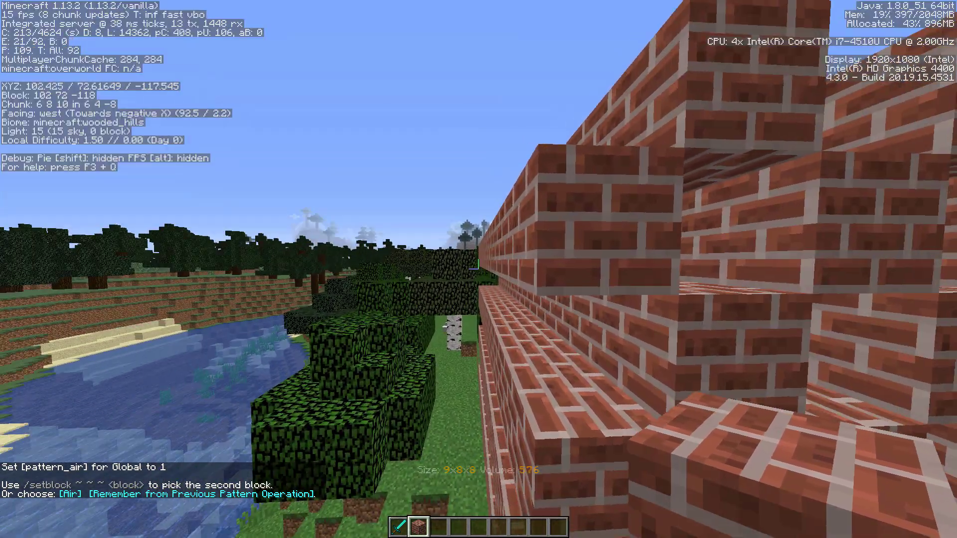
key(a)
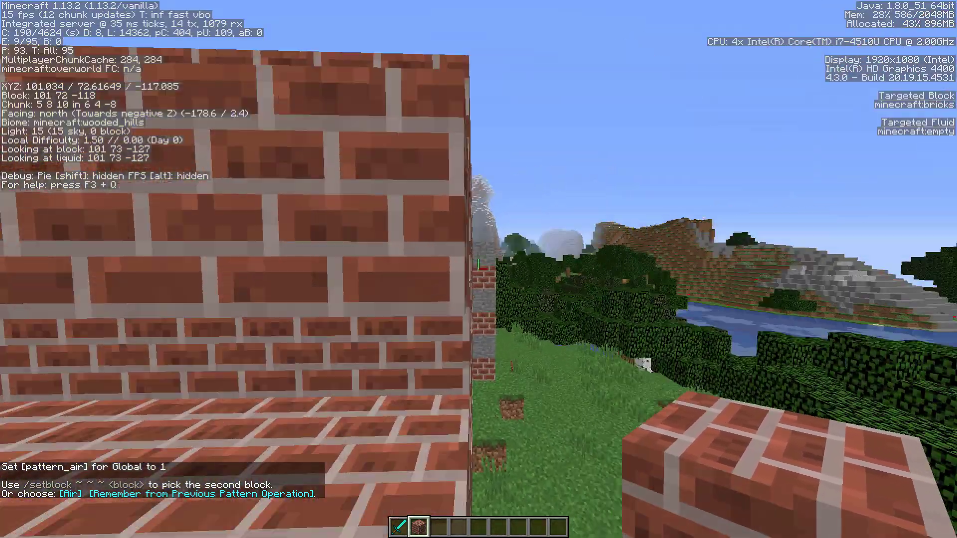
key(w)
key(s)
key(d)
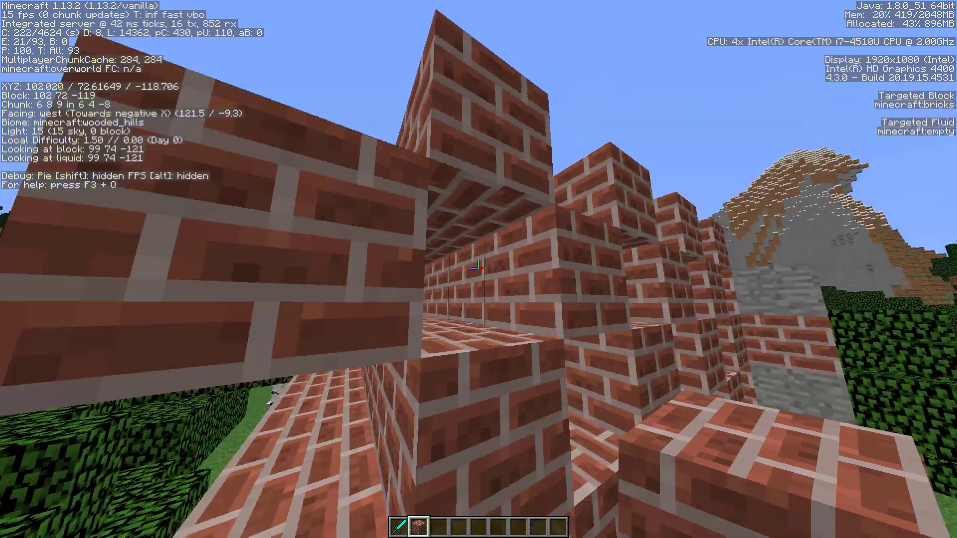
key(w)
key(a)
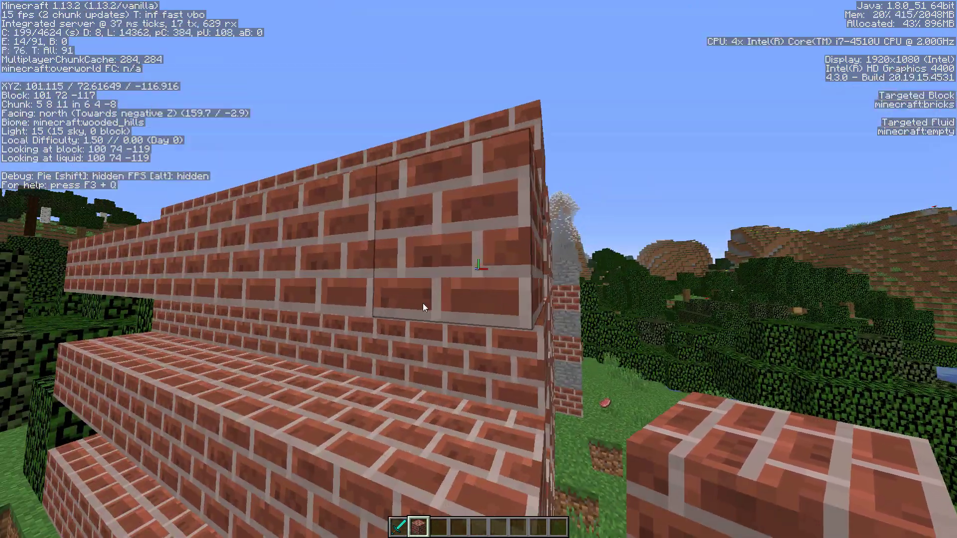
key(w)
key(a)
key(space)
key(s)
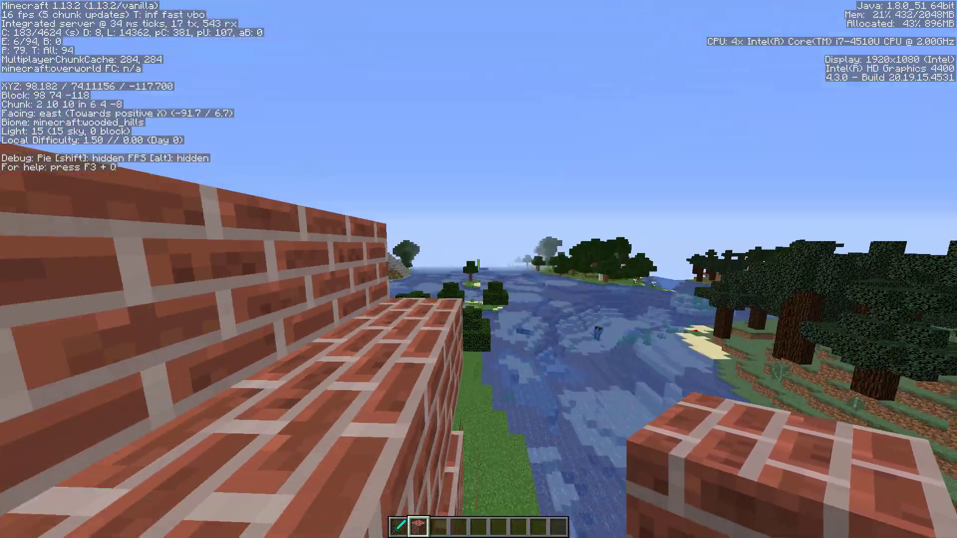
key(shift)
key(d)
key(s)
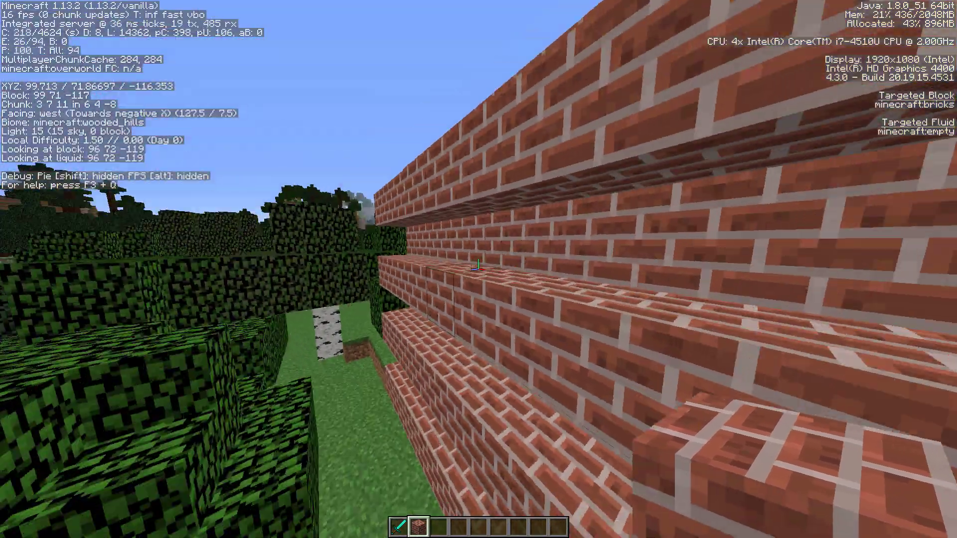
key(s)
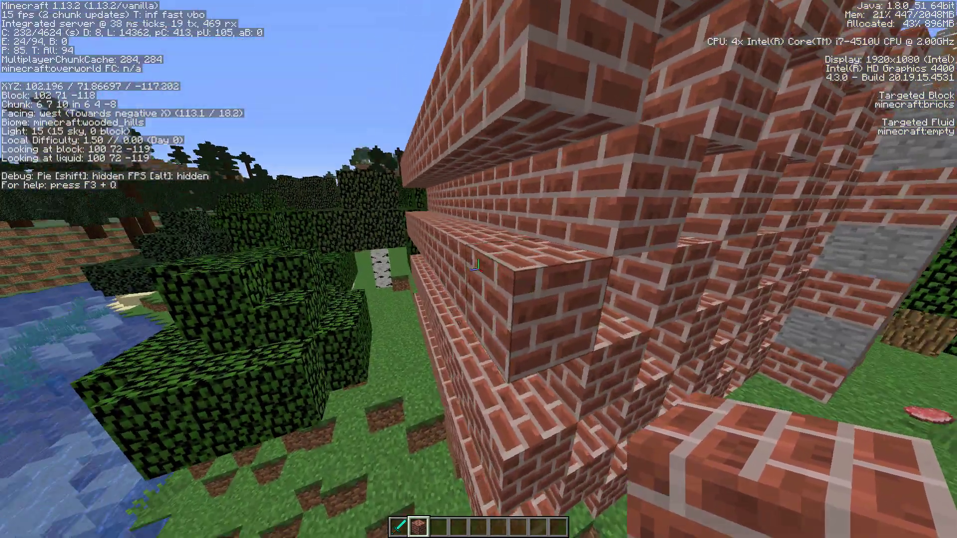
key(w)
key(a)
Select a 46x17x37 region over the river and forest, using the Raycast Cursor for the first corner and Floating Cursor for the second.
key(1)
key(space)
key(q)
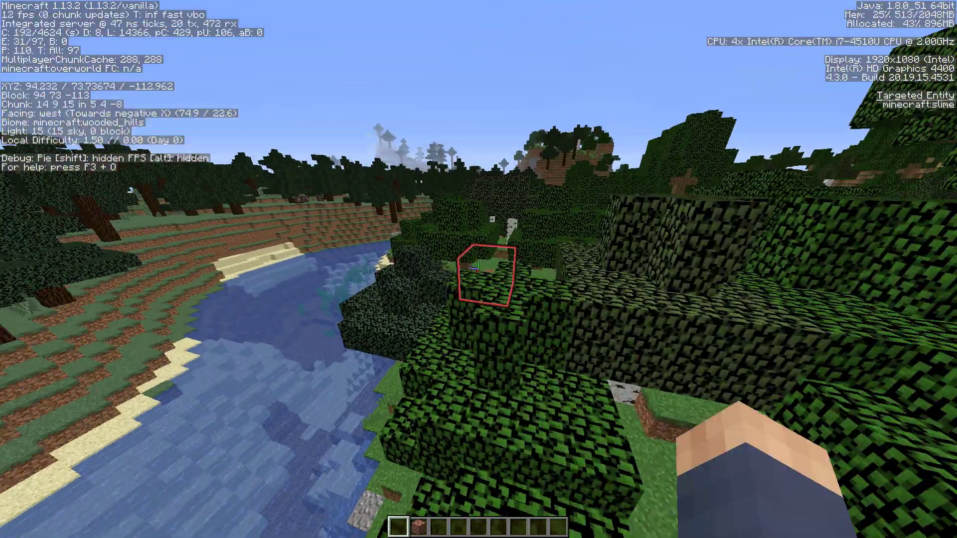
key(space)
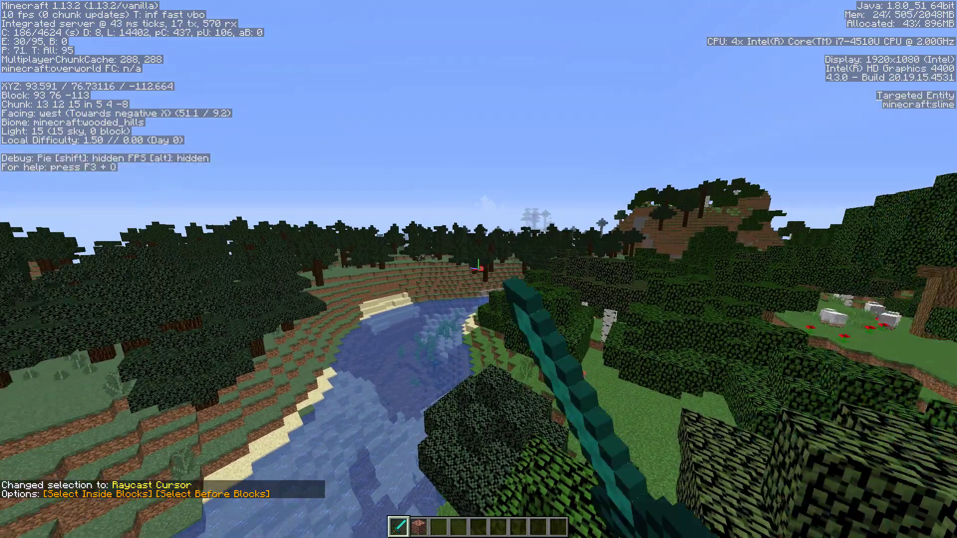
click(479, 269)
key(q)
key(s)
key(space)
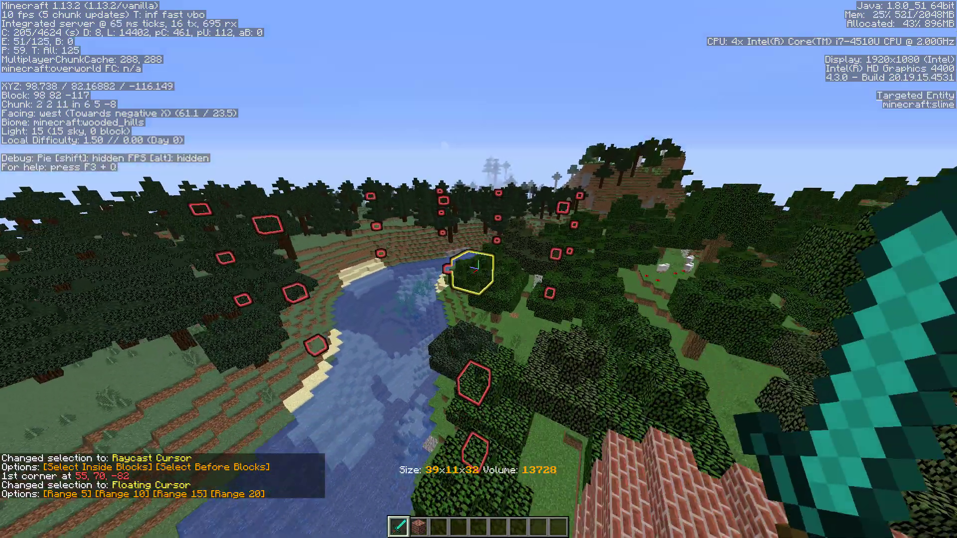
key(s)
key(space)
click(478, 270)
Start a Patterns operation on the large region with X and Z change off and Y change on.
key(t)
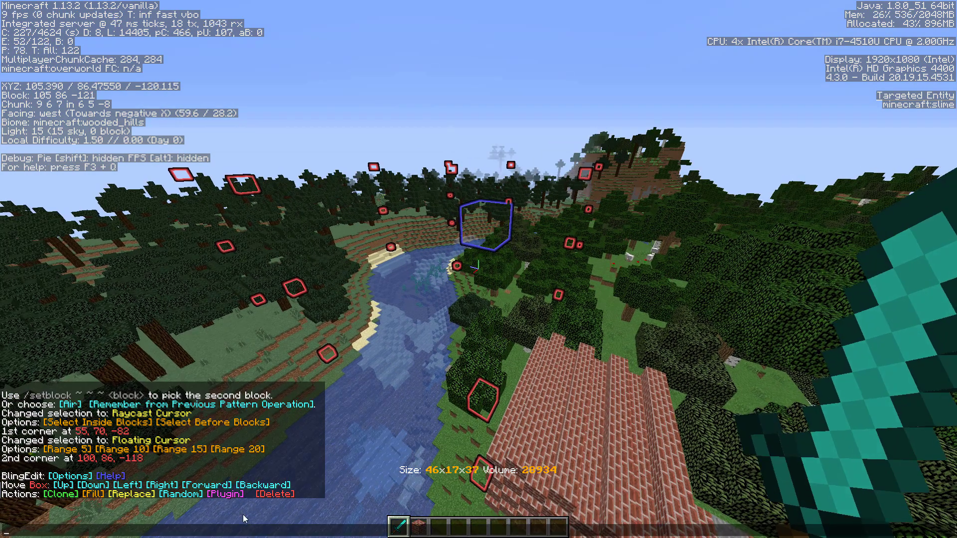
click(226, 494)
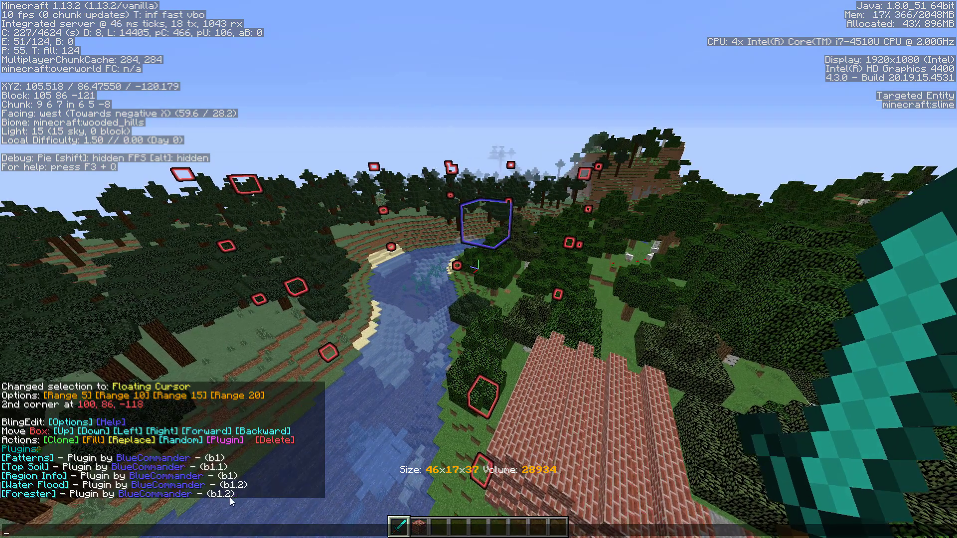
click(47, 462)
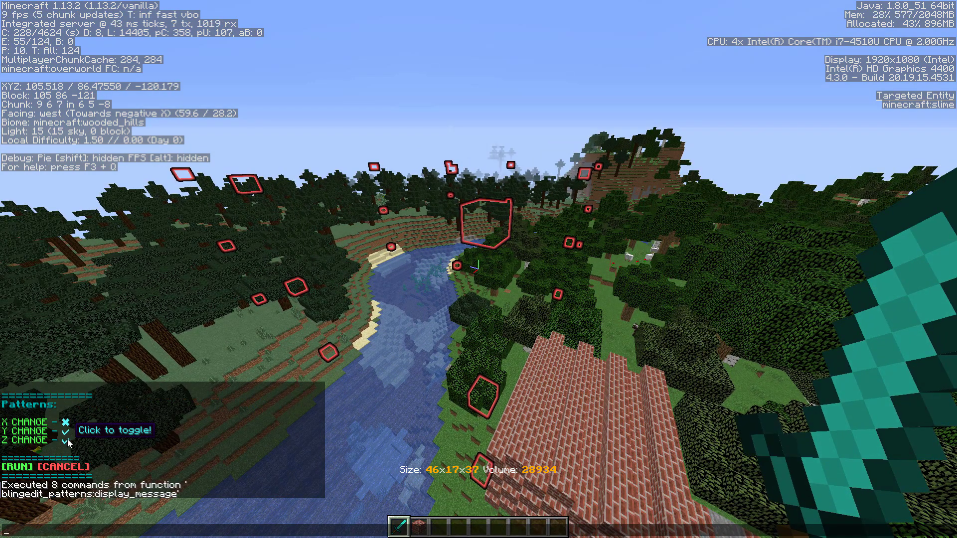
click(21, 468)
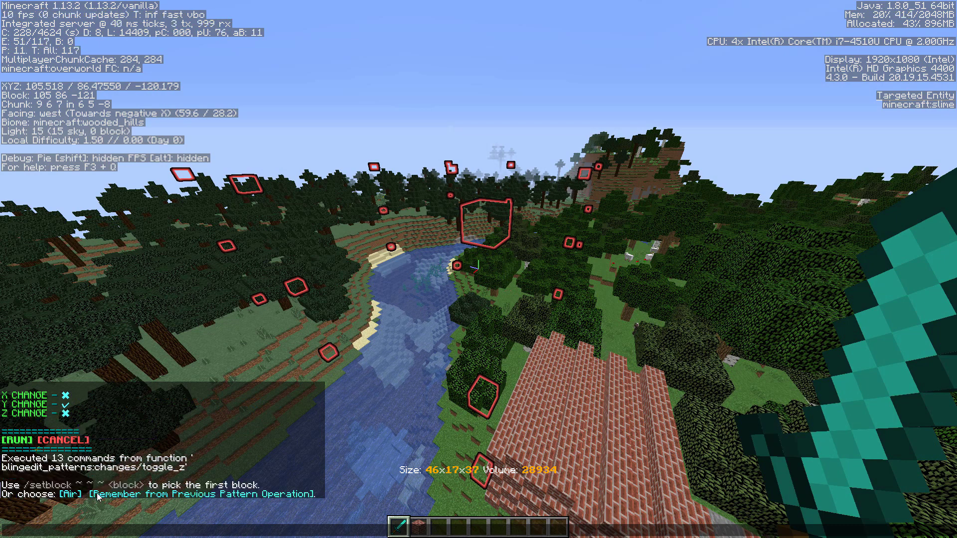
Choose minecraft:beacon as the first block and the block remembered from the previous pattern operation as the second, generating the pattern.
click(53, 487)
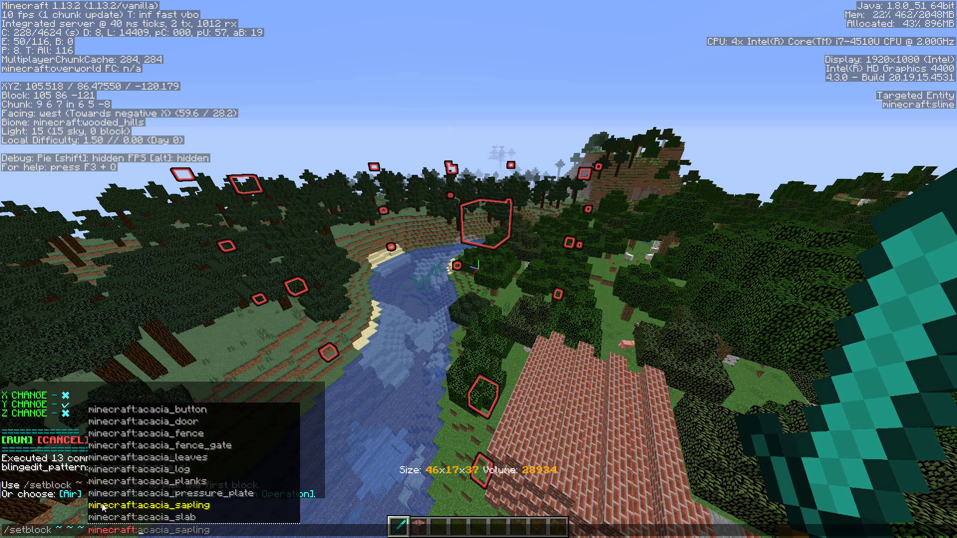
text(minecraft:)
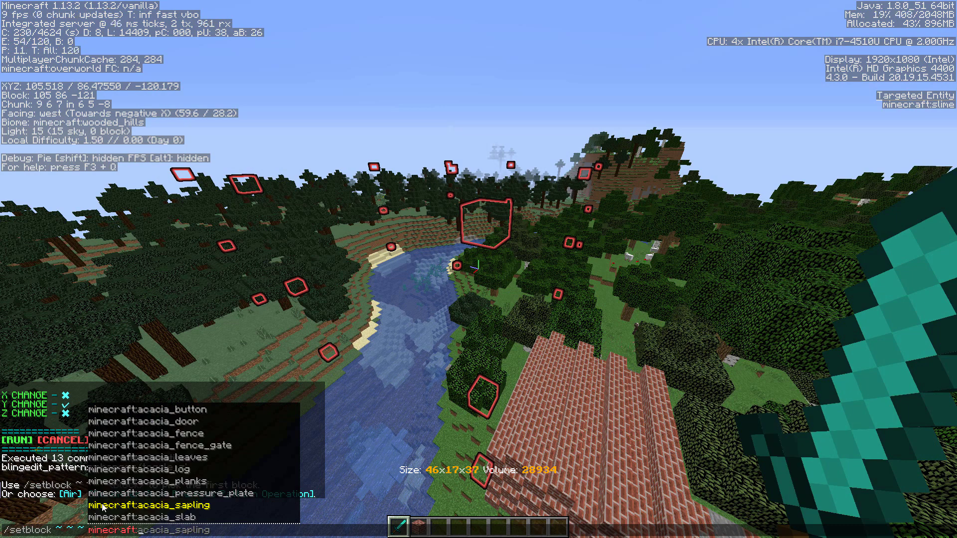
text(bean)
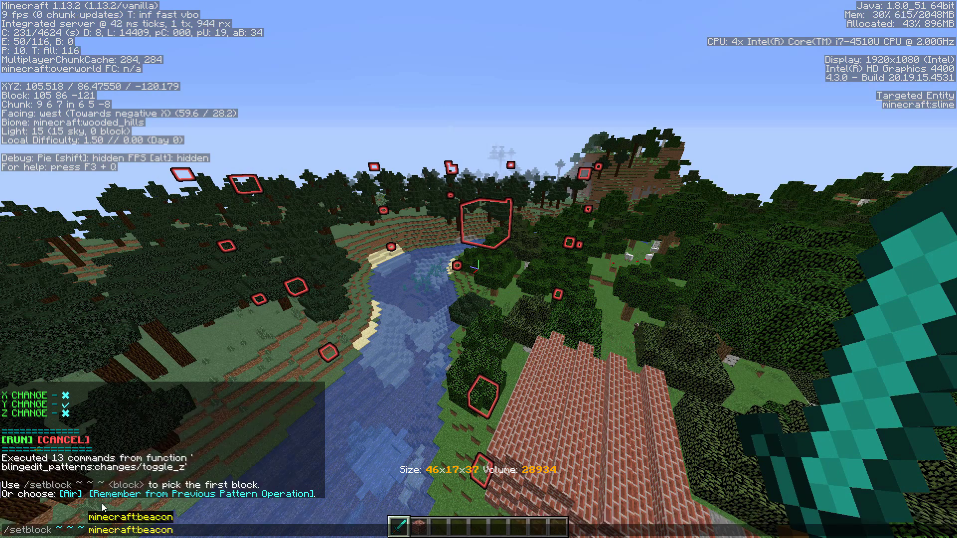
key(Tab)
key(Return)
key(t)
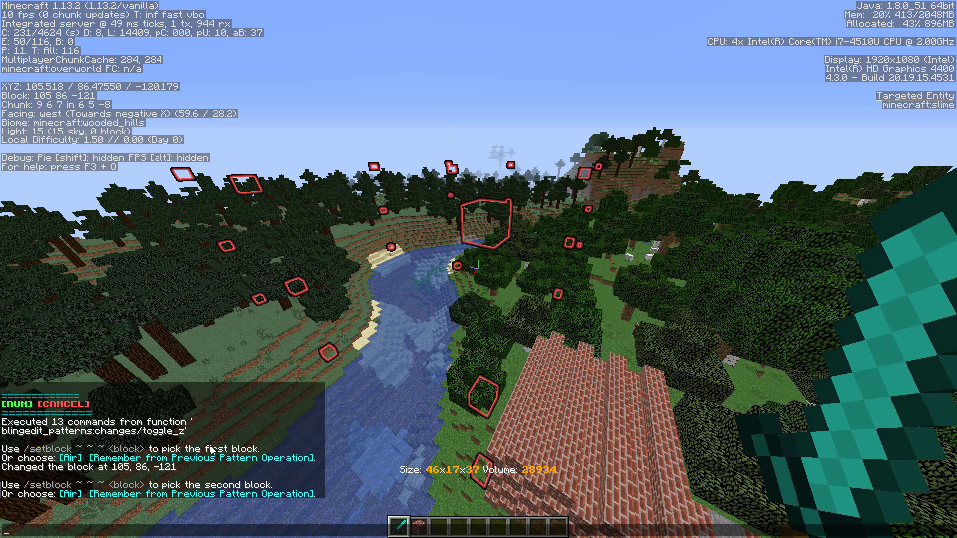
click(131, 492)
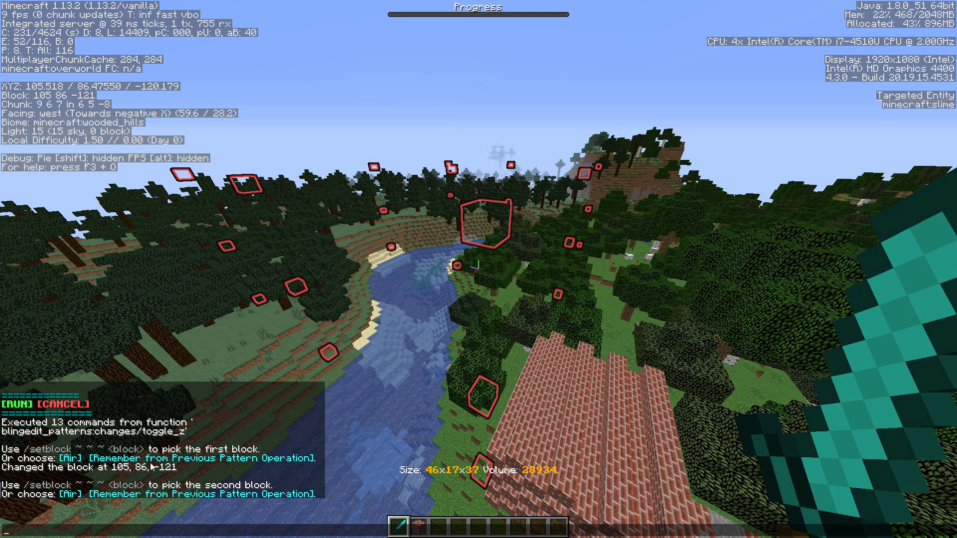
Hide the debug overlay and return to the chat while the large pattern generates.
key(Escape)
key(t)
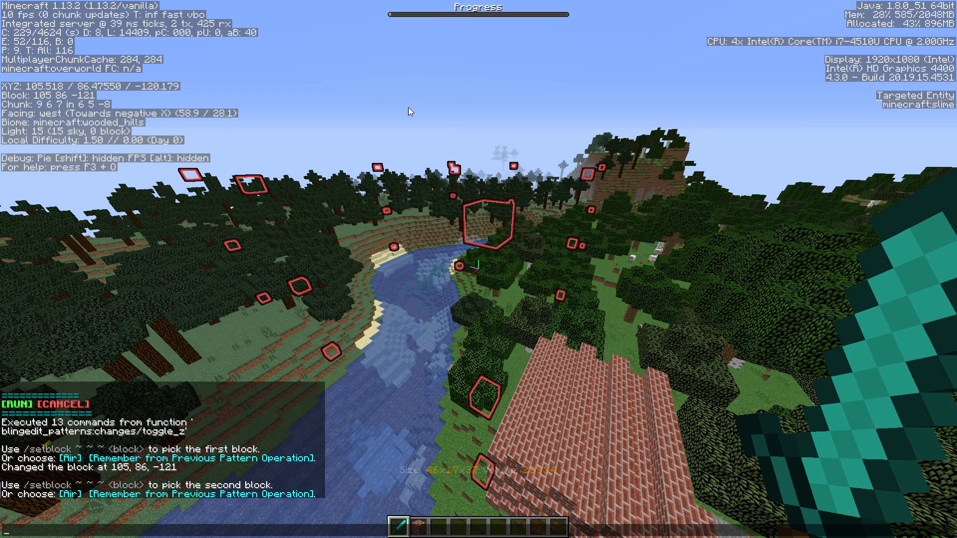
key(Escape)
key(F3)
key(t)
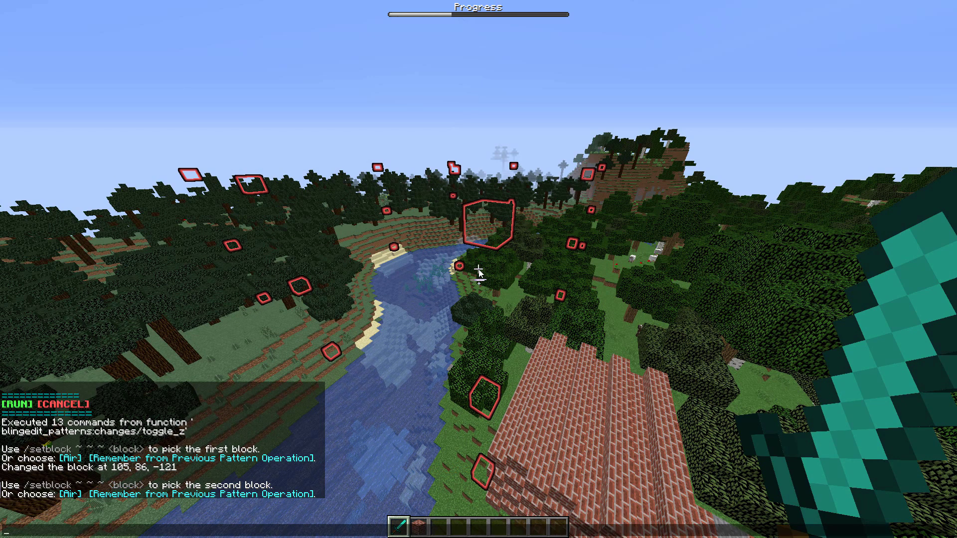
Examine the generated beacon and brick layers across the river from close up, checking the debug overlay as well.
key(Escape)
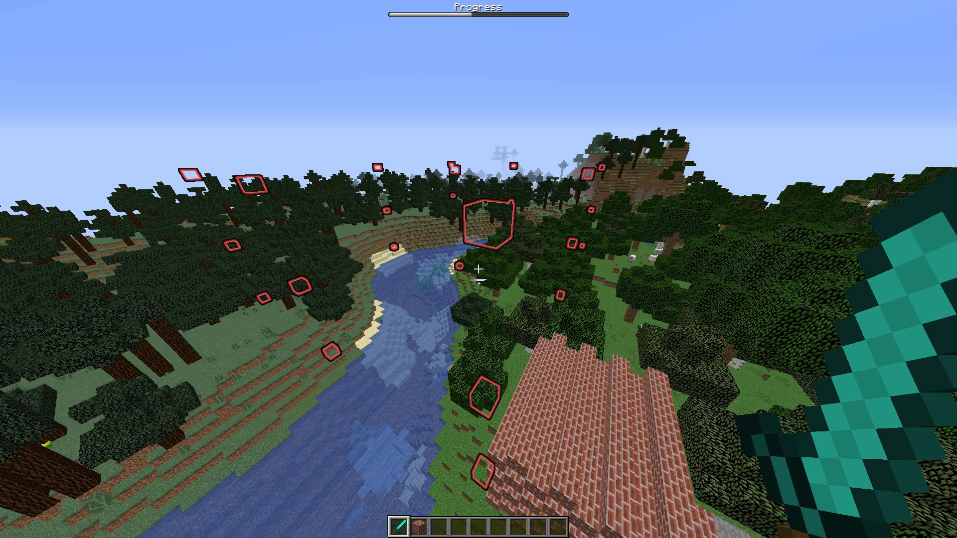
key(w)
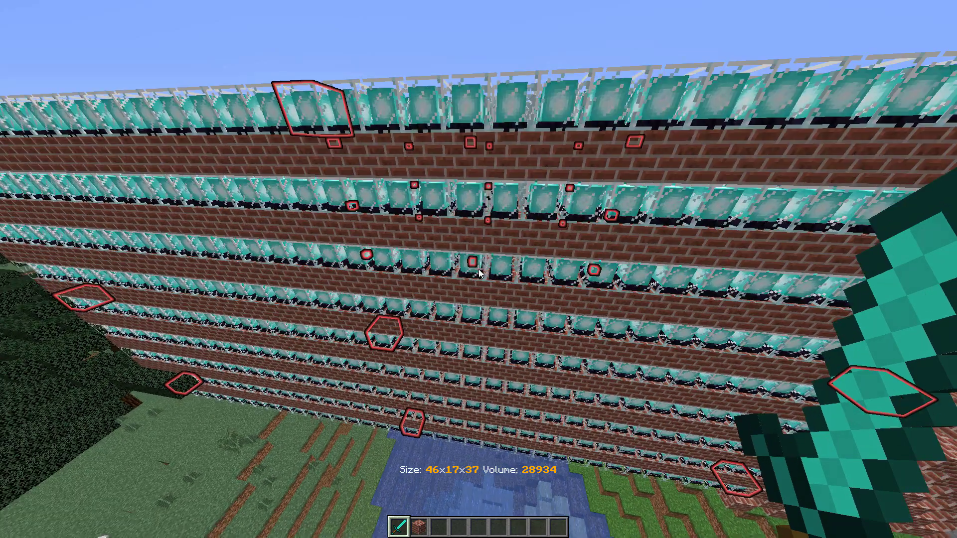
key(t)
scroll(58, 441, up, 1)
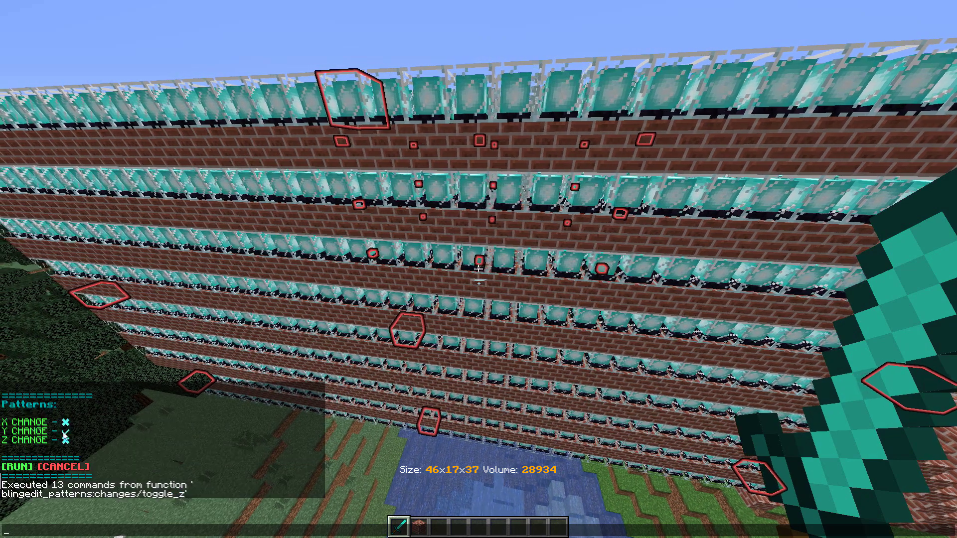
scroll(130, 435, down, 1)
key(Escape)
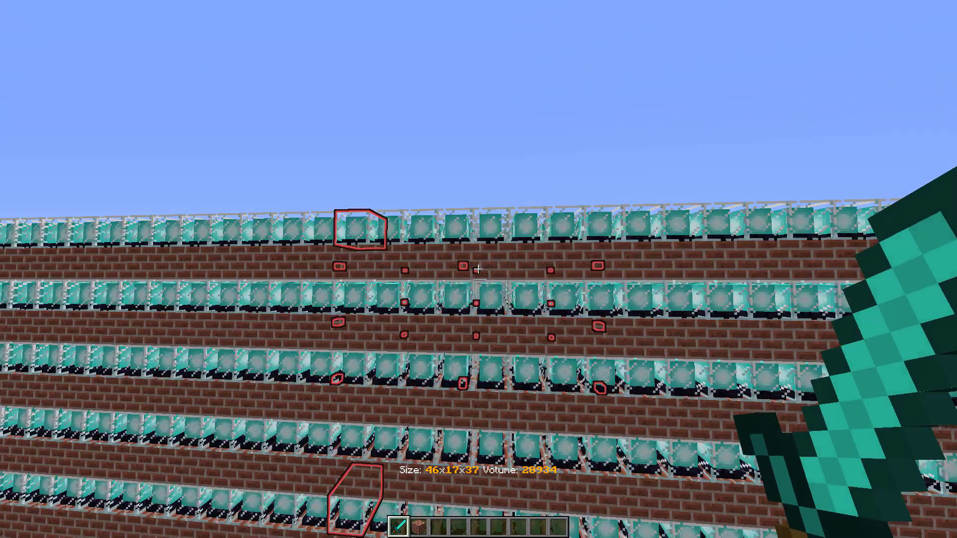
key(F3)
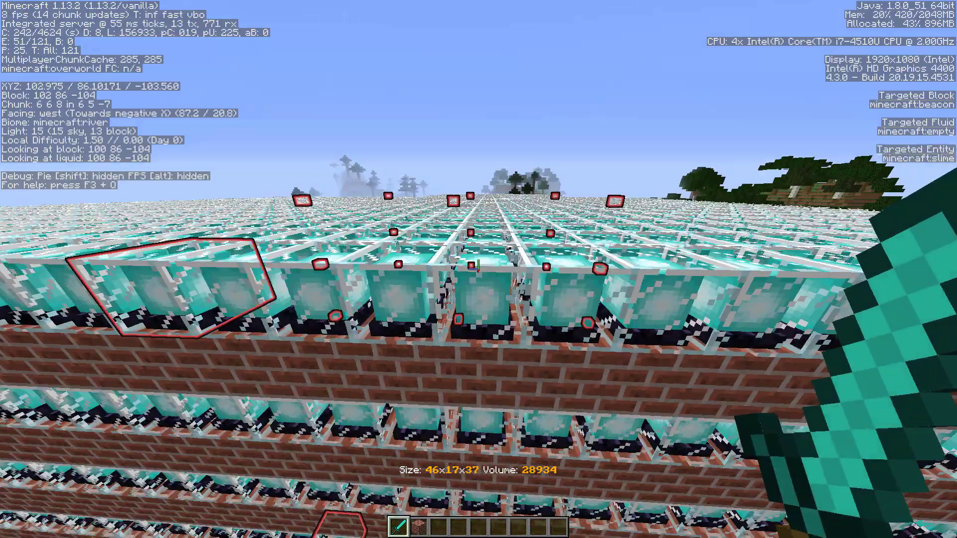
key(F3)
key(2)
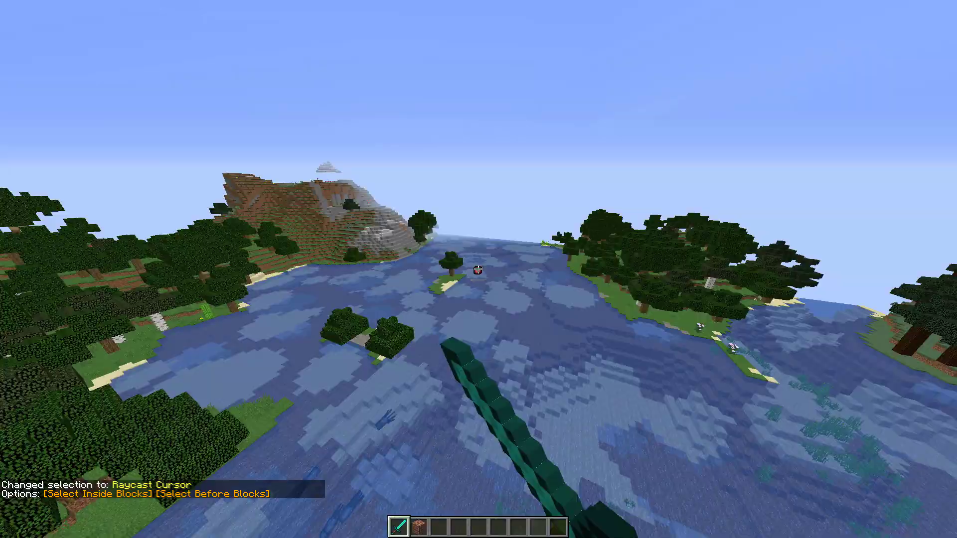
click(478, 269)
key(2)
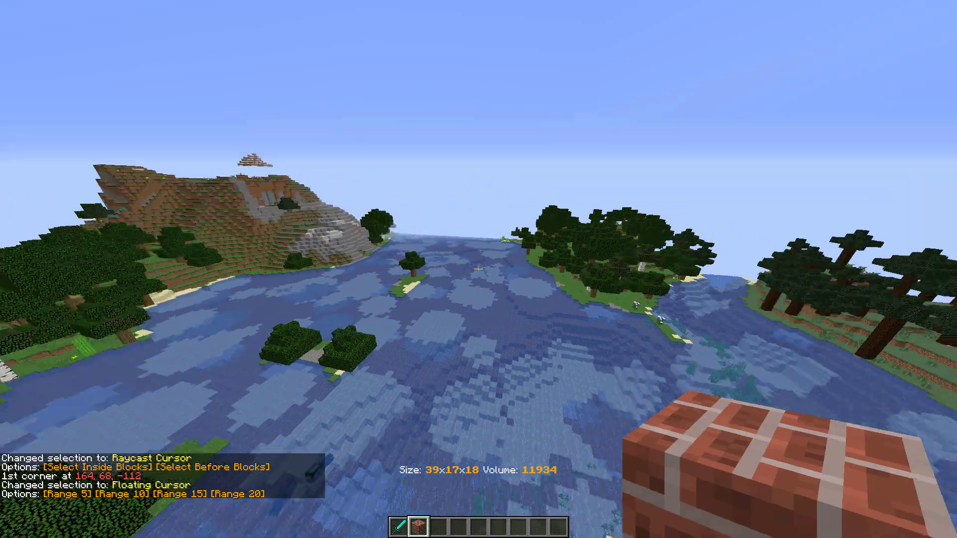
key(1)
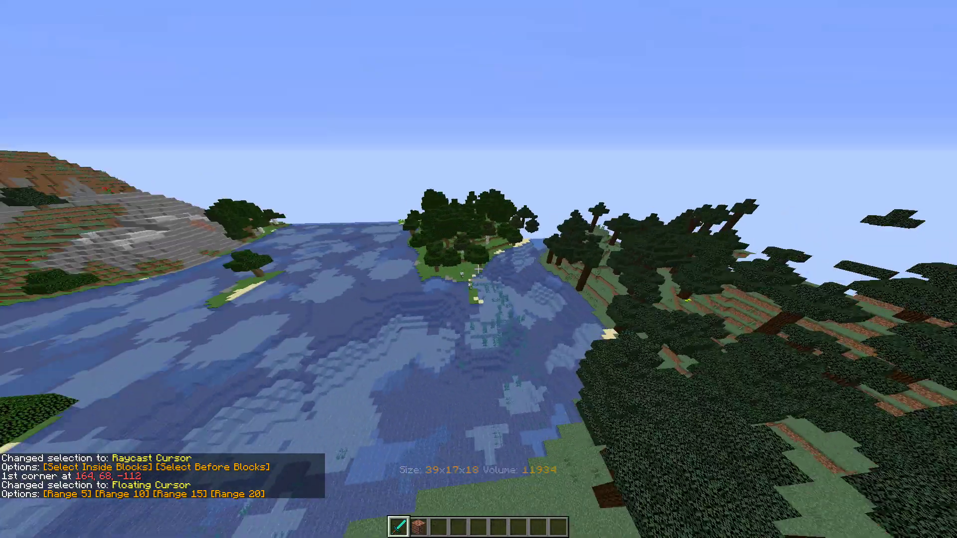
Explore the forest island from the air and among the treetops to find a spot for a new region.
key(F5)
key(F5)
key(w)
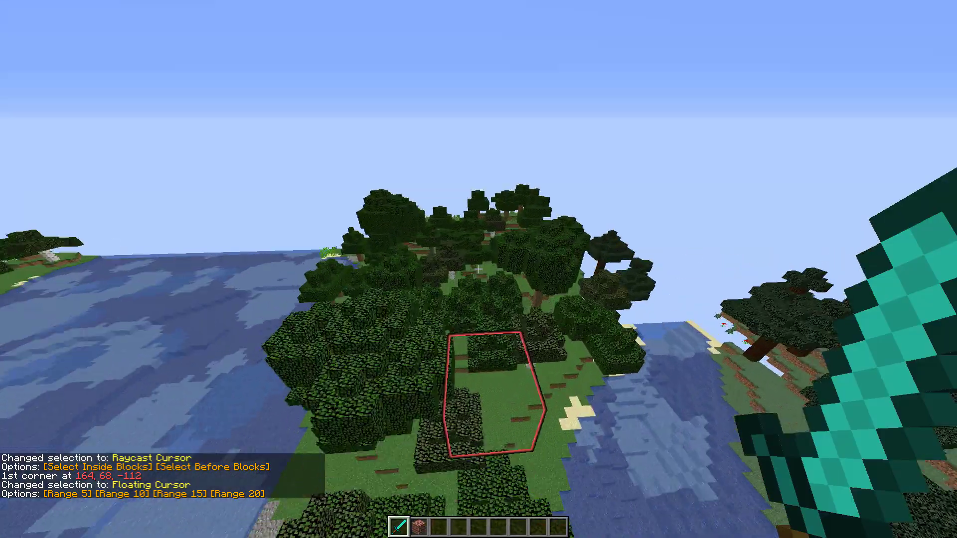
key(shift)
key(space)
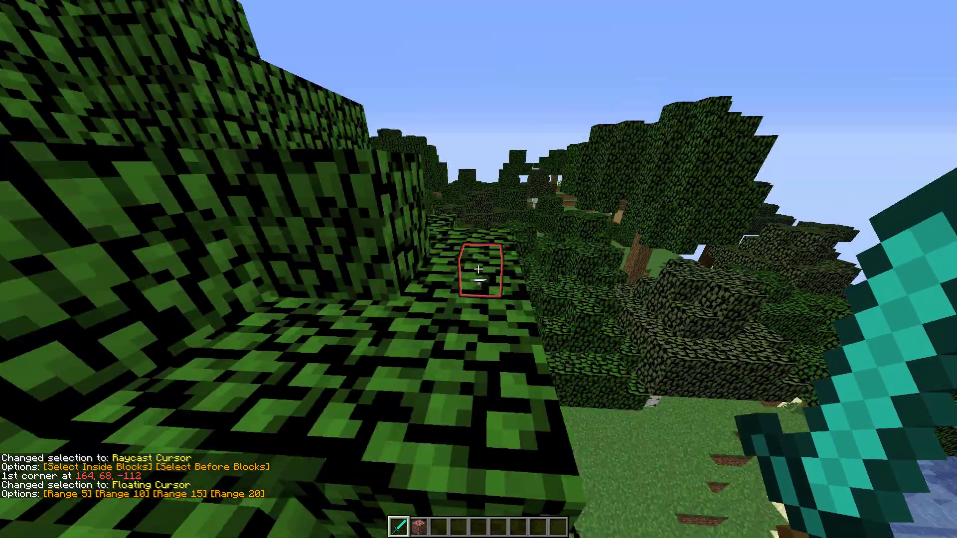
key(s)
key(shift)
key(w)
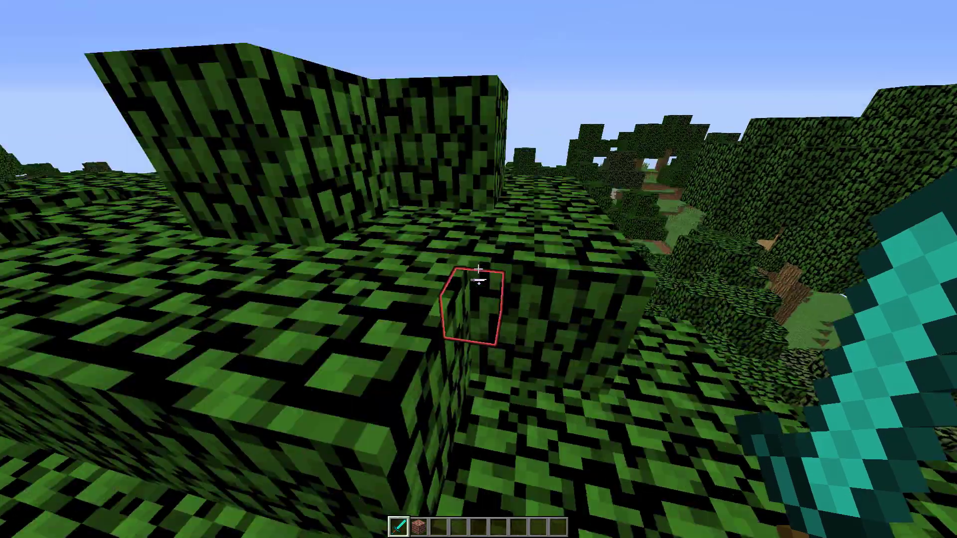
key(space)
key(space)
key(w)
key(F5)
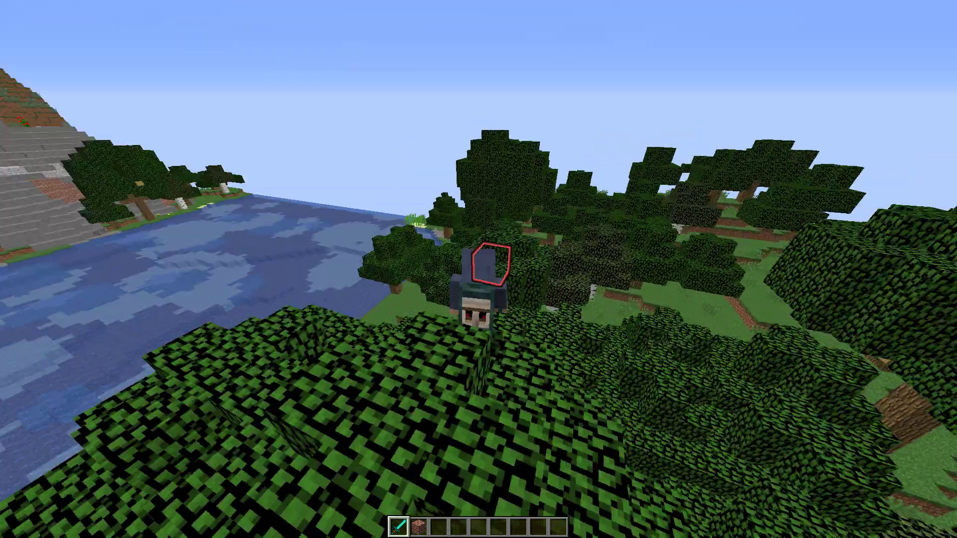
key(F5)
key(F5)
key(shift)
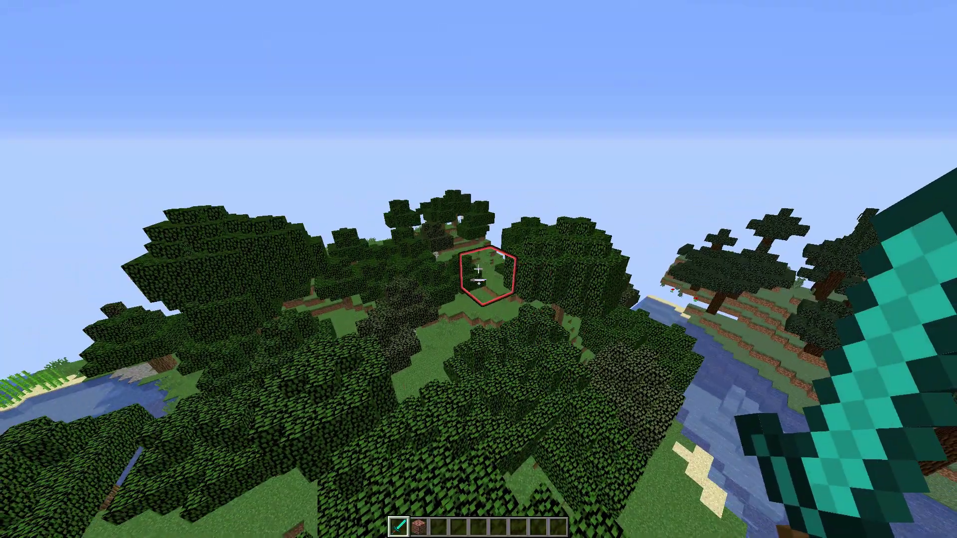
Select a 32x15x24 region over the forest, using the Raycast Cursor for the first corner and the Floating Cursor for the second.
key(q)
scroll(478, 269, down, 1)
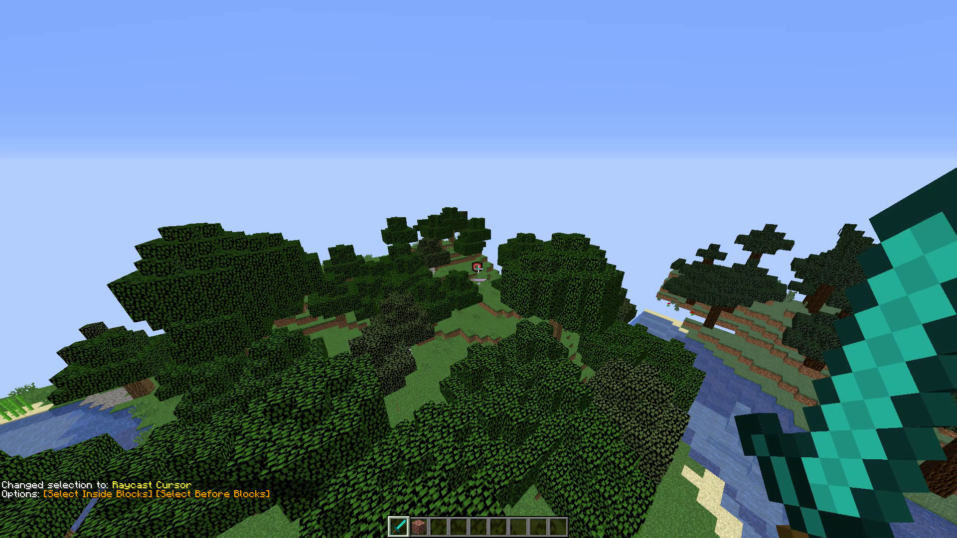
click(479, 269)
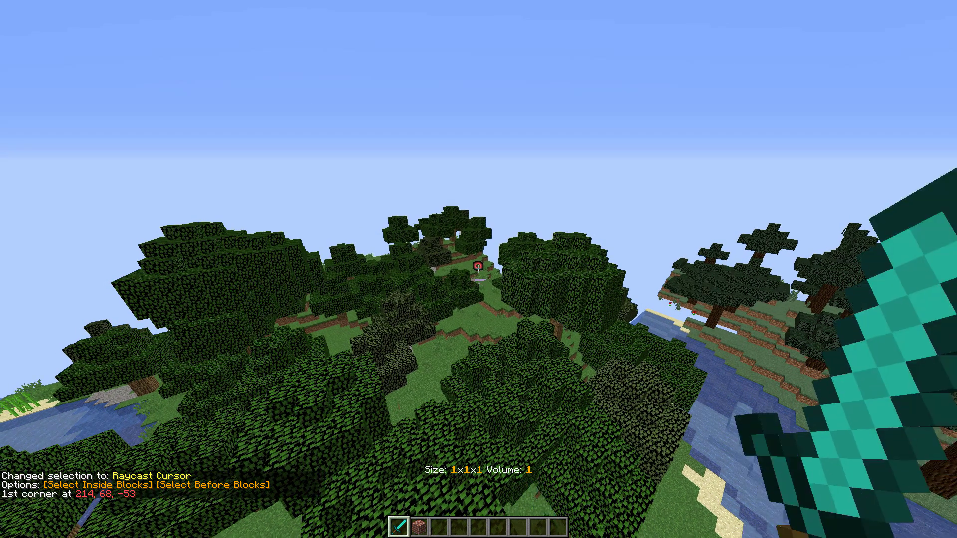
scroll(478, 269, down, 1)
key(s)
key(space)
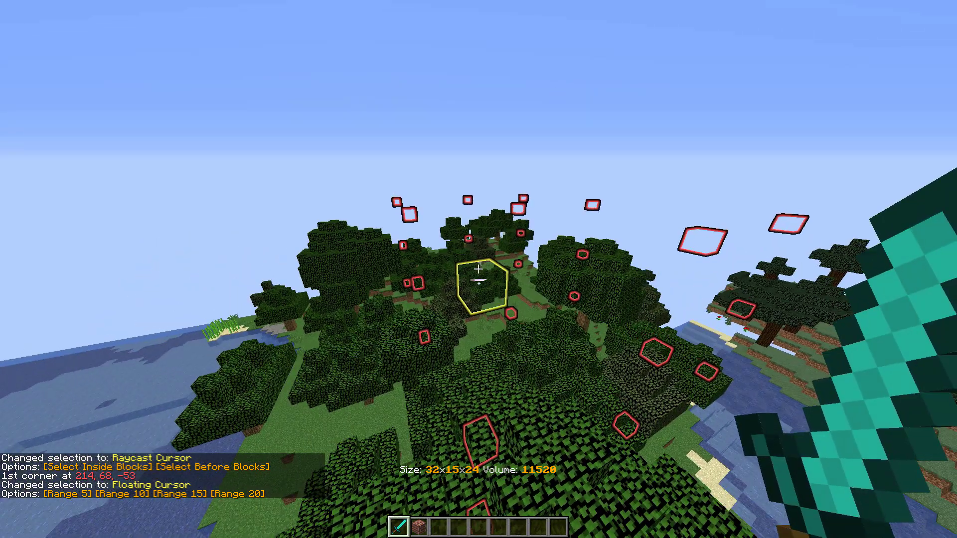
right_click(479, 269)
Open the Forester plugin's settings for the selected forest region.
key(t)
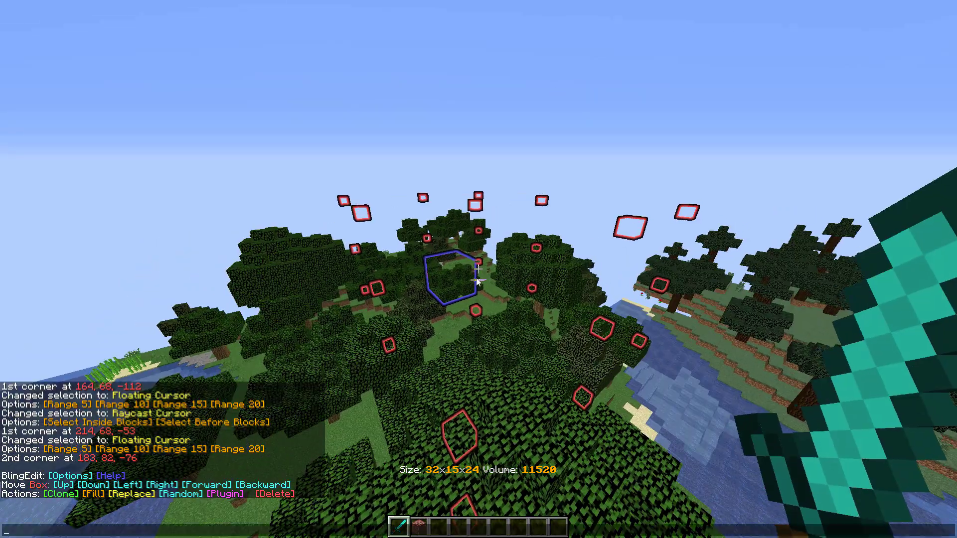
click(218, 493)
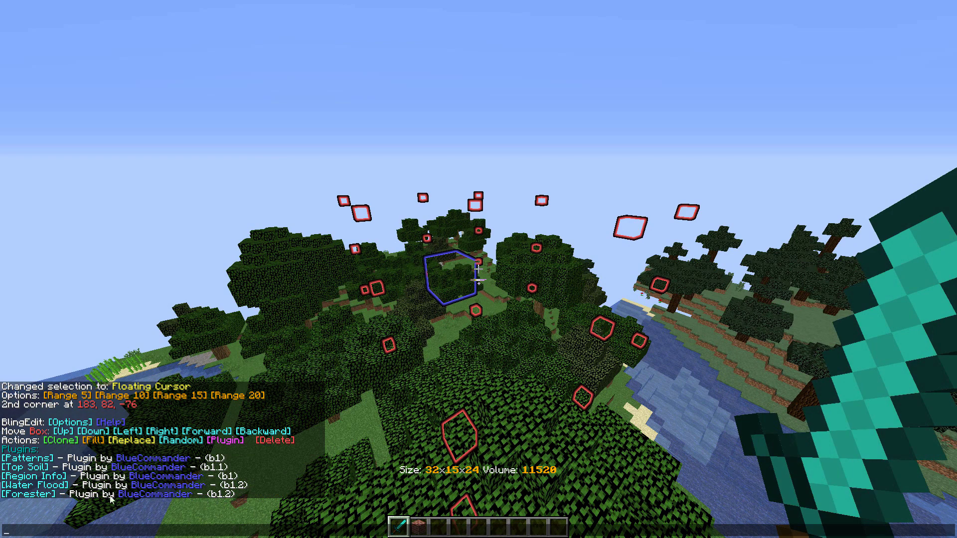
click(31, 494)
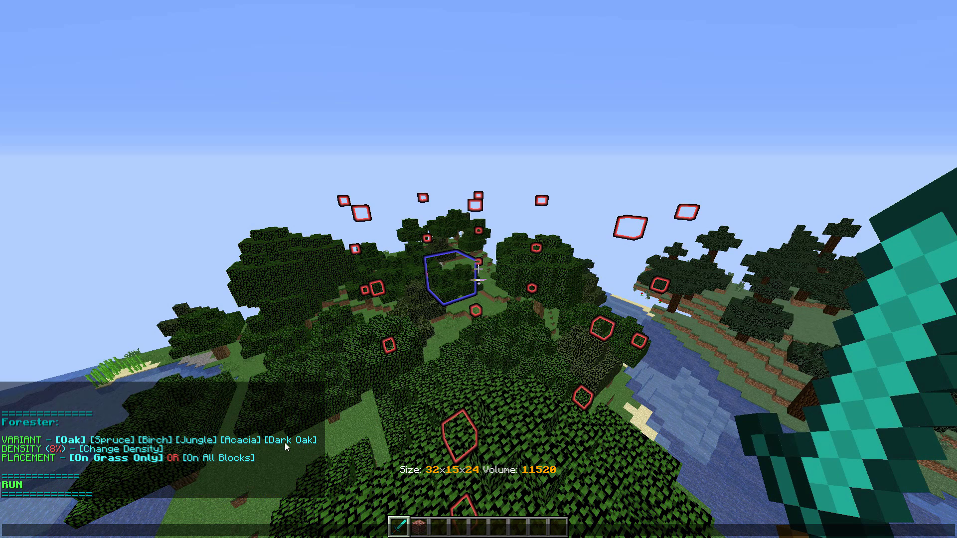
Try the Spruce, Jungle and Acacia tree variants in Forester, and settle on Birch.
click(107, 442)
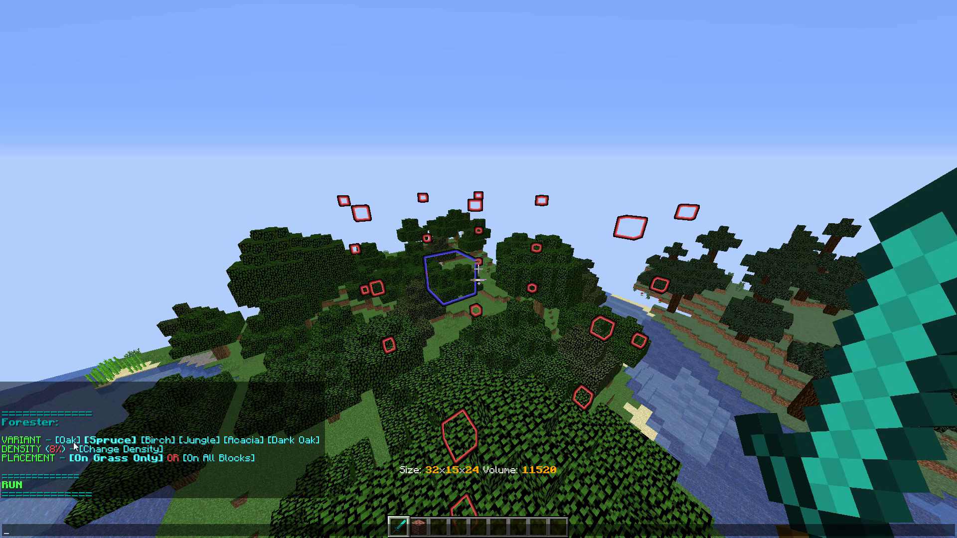
click(150, 441)
click(202, 441)
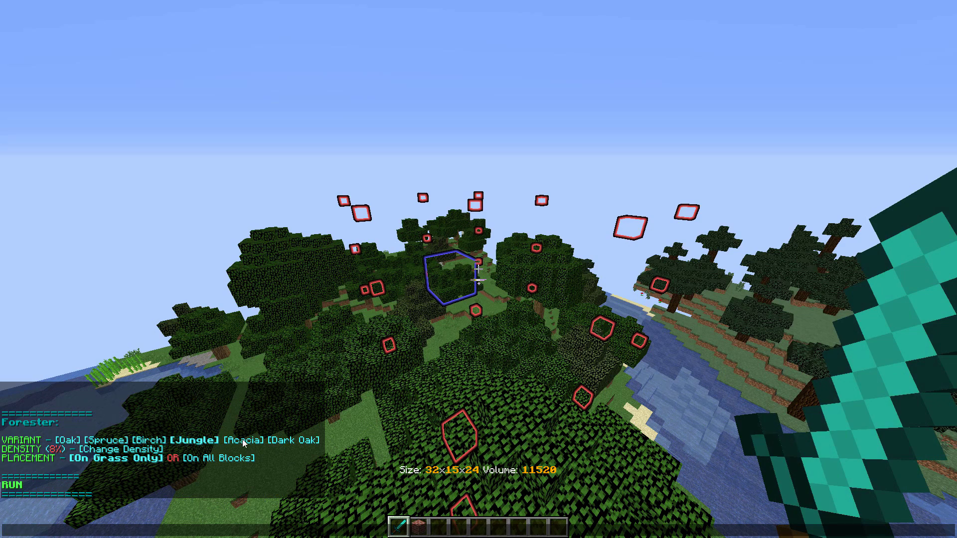
click(242, 441)
click(116, 443)
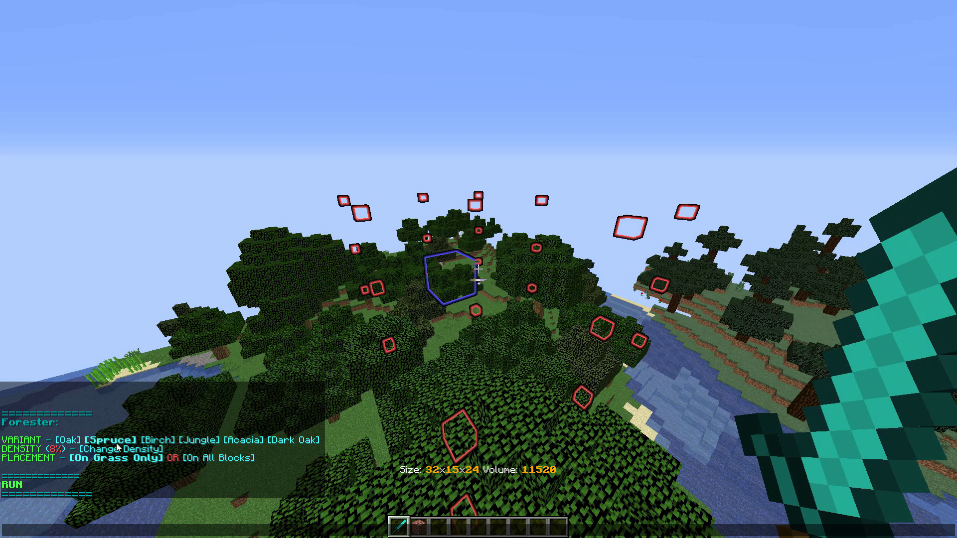
click(152, 442)
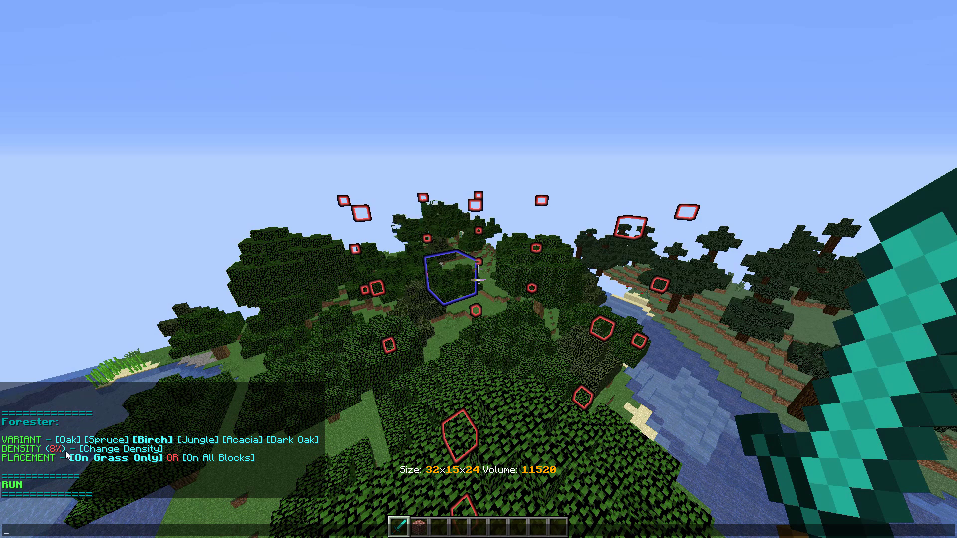
Set the Forester tree density to 100%.
click(98, 451)
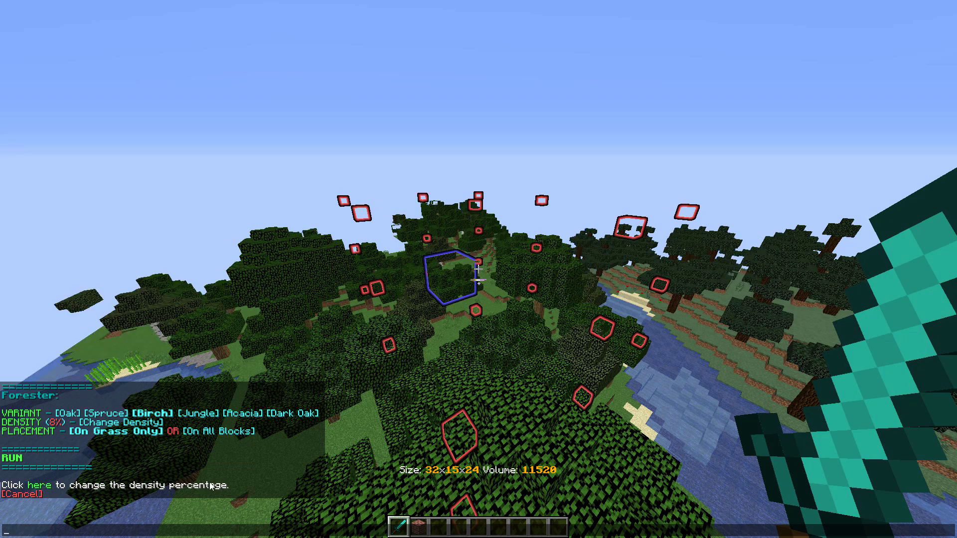
click(31, 492)
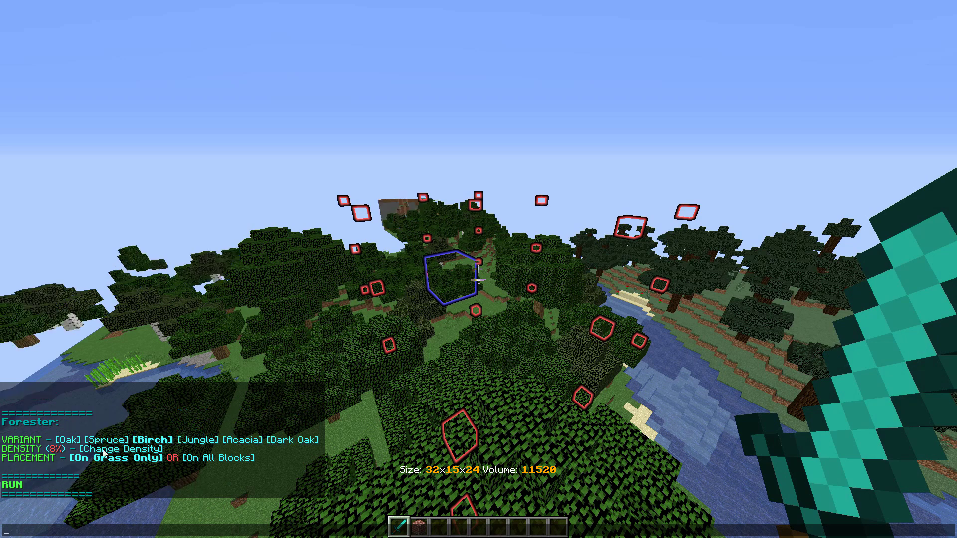
click(104, 451)
click(39, 486)
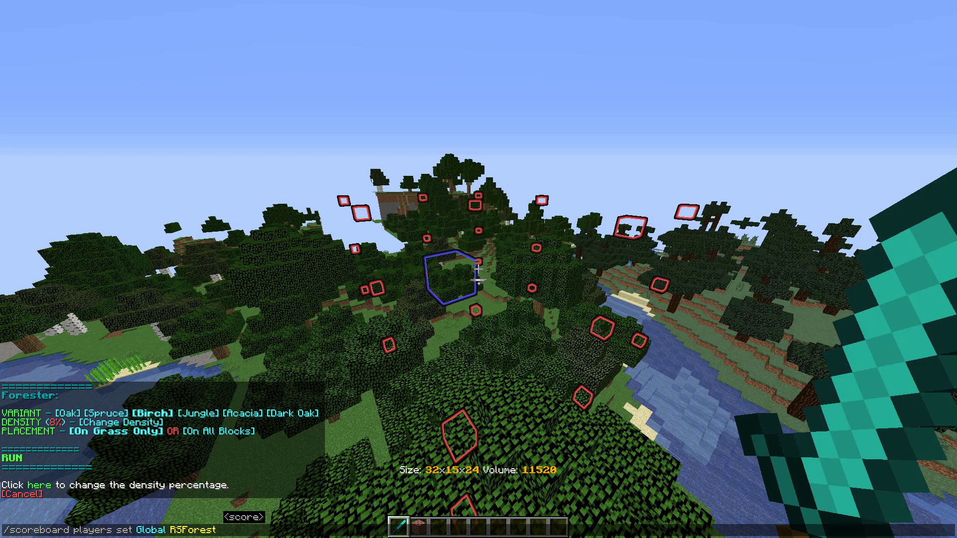
text(100)
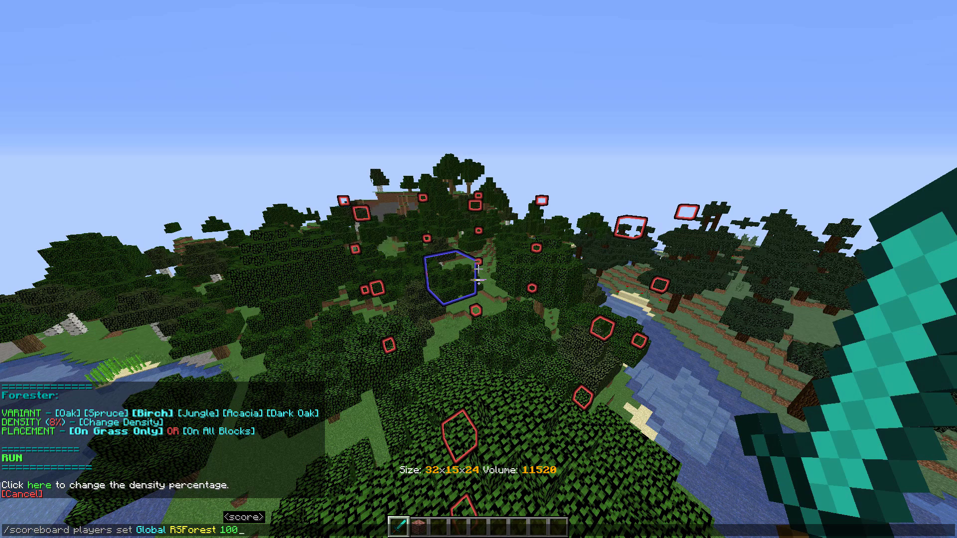
key(Return)
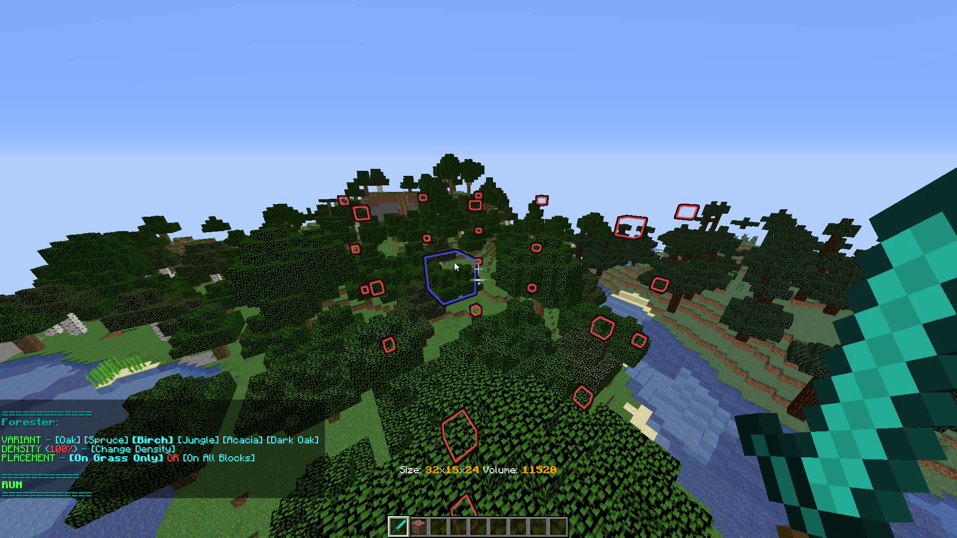
Run Forester on the selected region with placement kept at On Grass Only.
key(t)
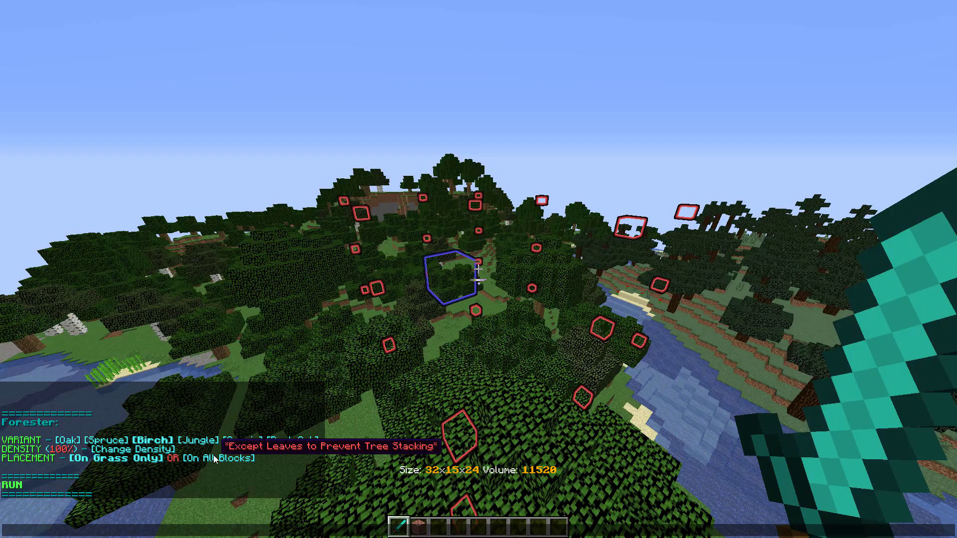
key(Escape)
key(w)
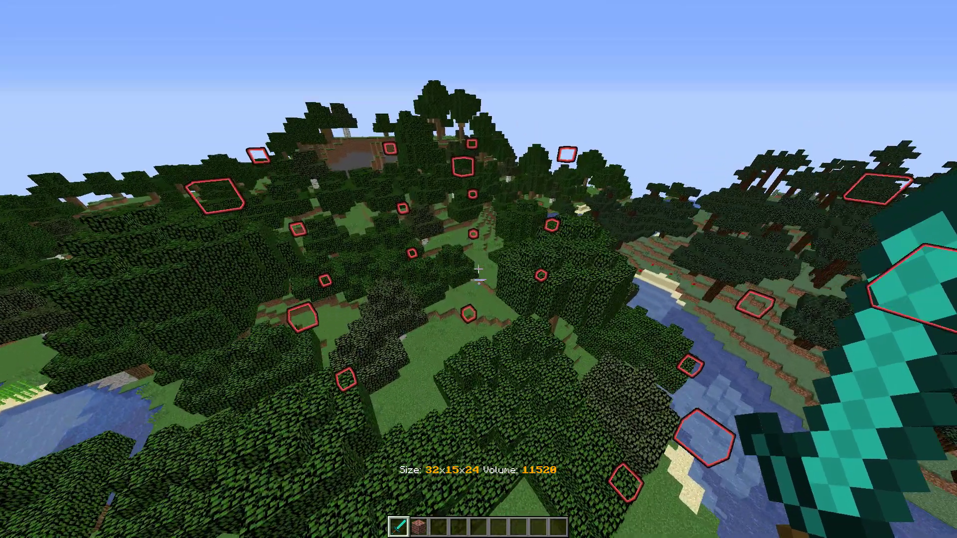
key(w)
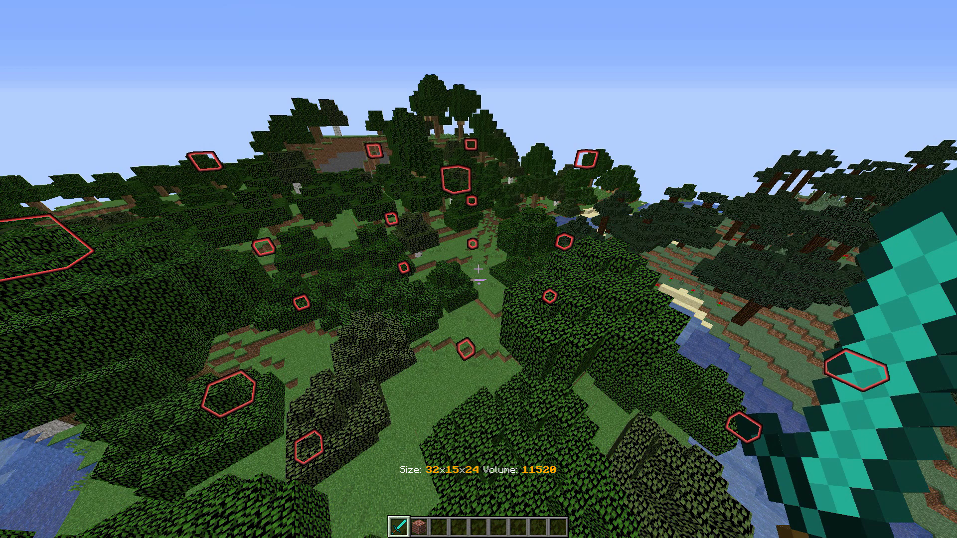
key(t)
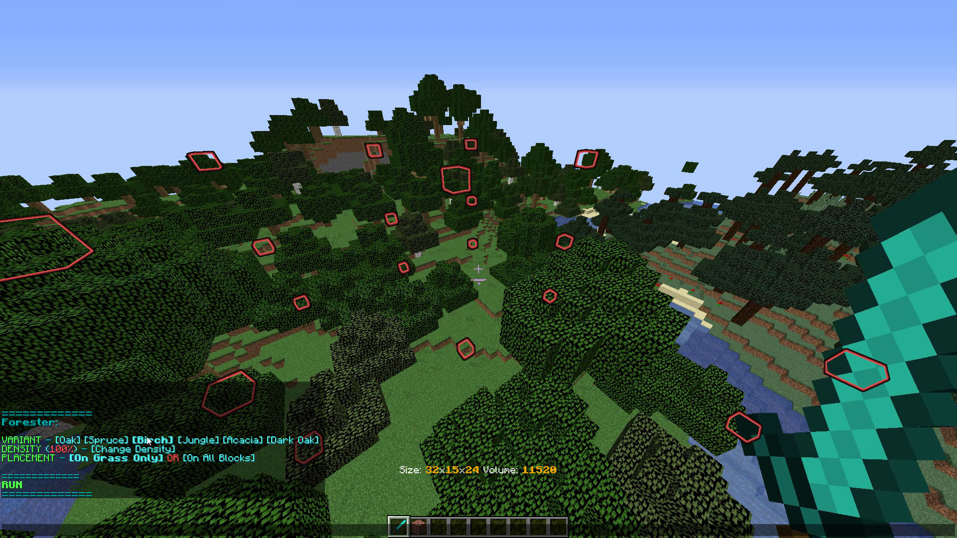
click(19, 485)
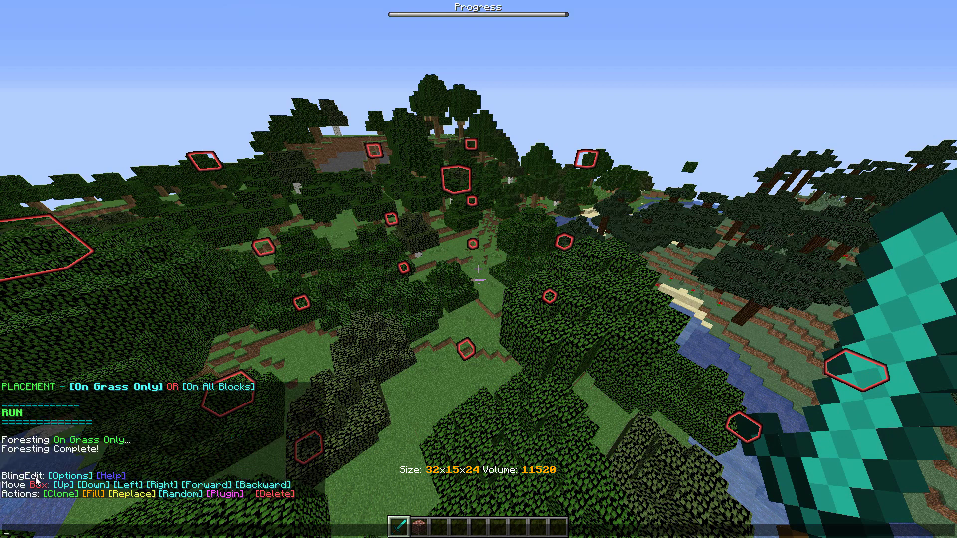
Fly into the selected region and inspect the trees generated by Forester from up close.
key(Escape)
key(w)
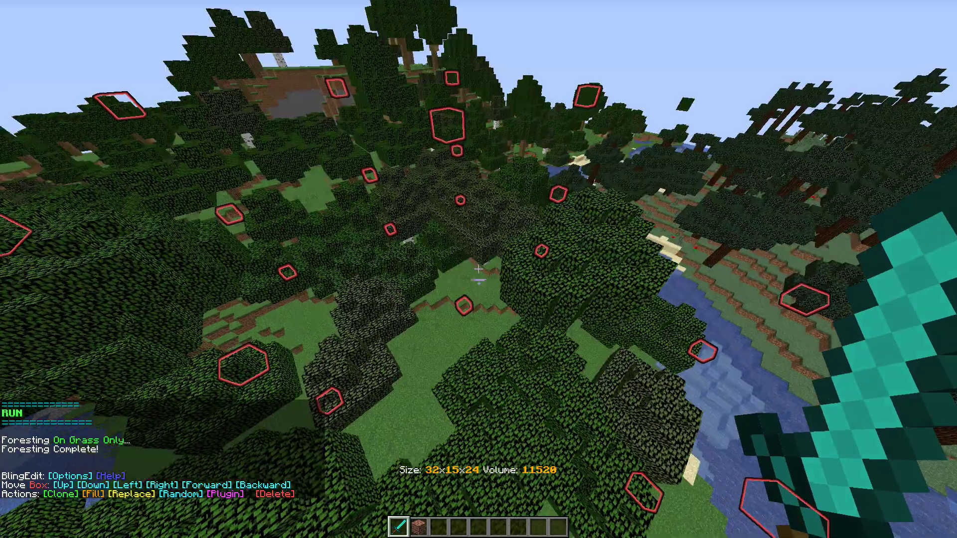
key(w)
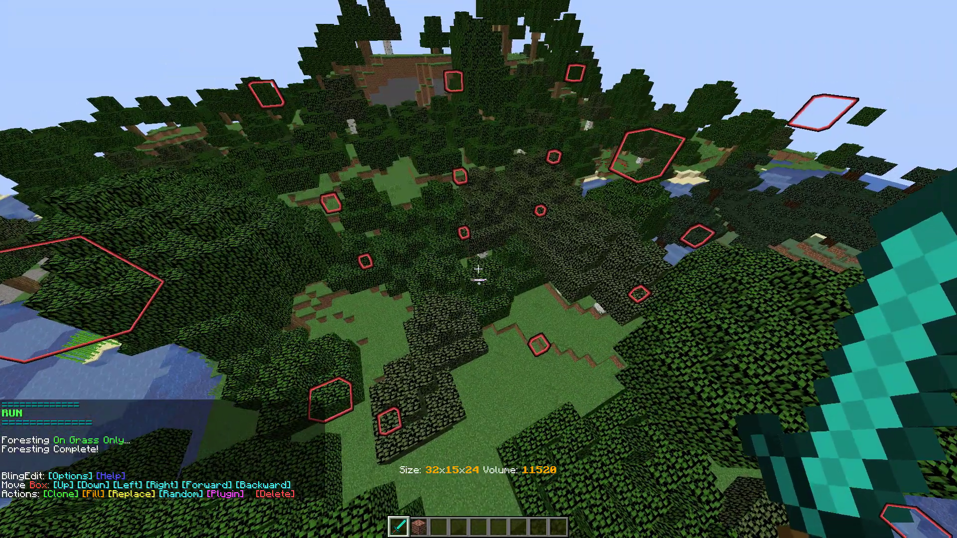
key(w)
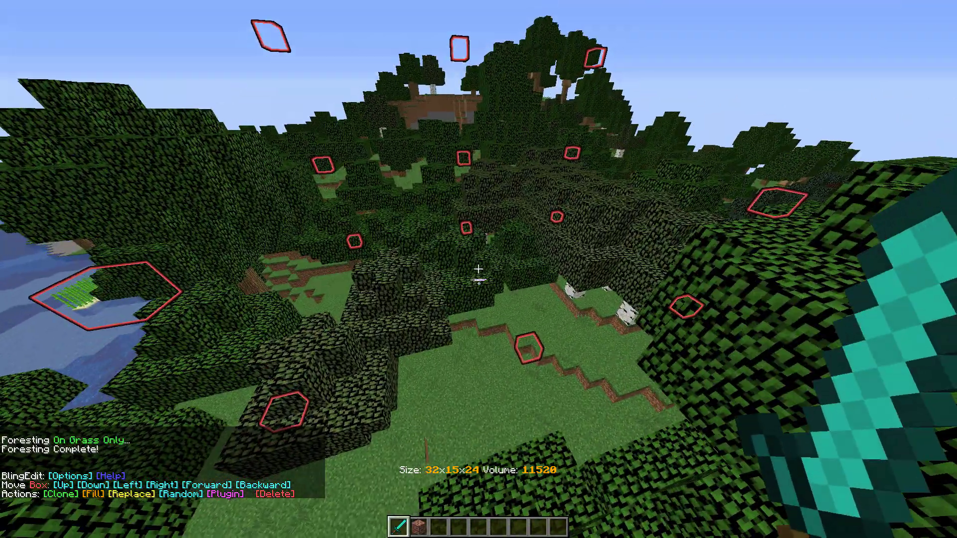
key(w)
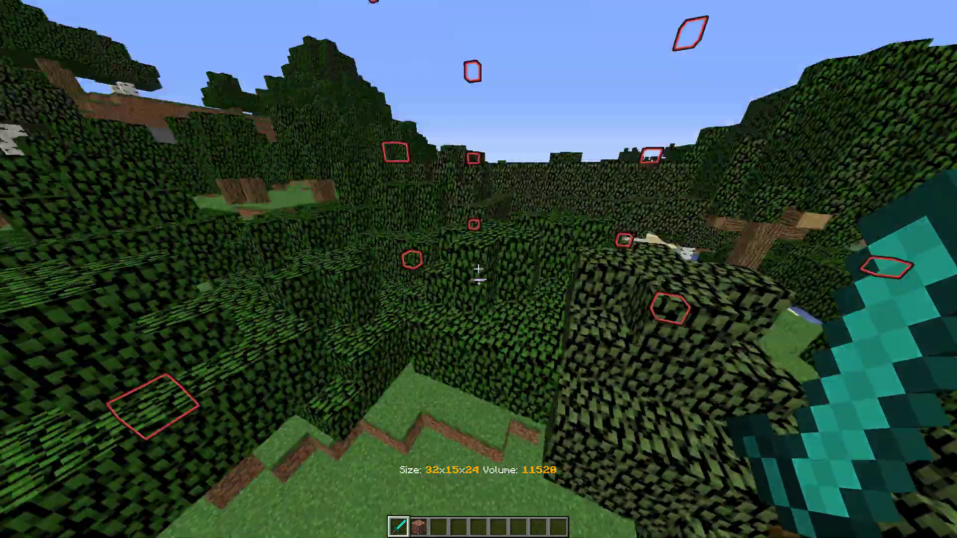